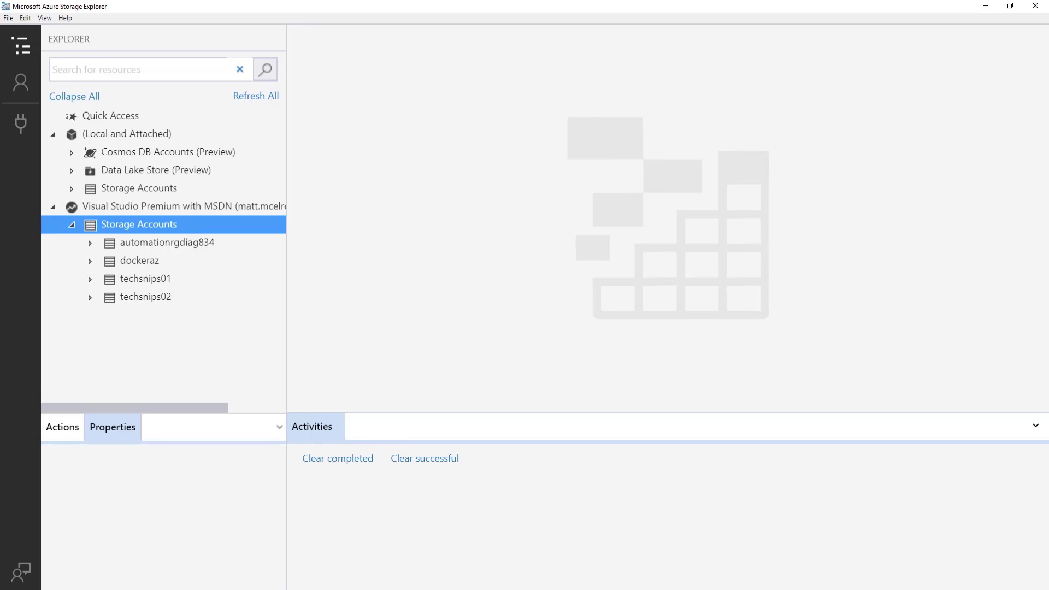
Step: Start adding an Azure account to the managed accounts, keeping Azure as the environment, and proceed to its sign-in
left_click(24, 84)
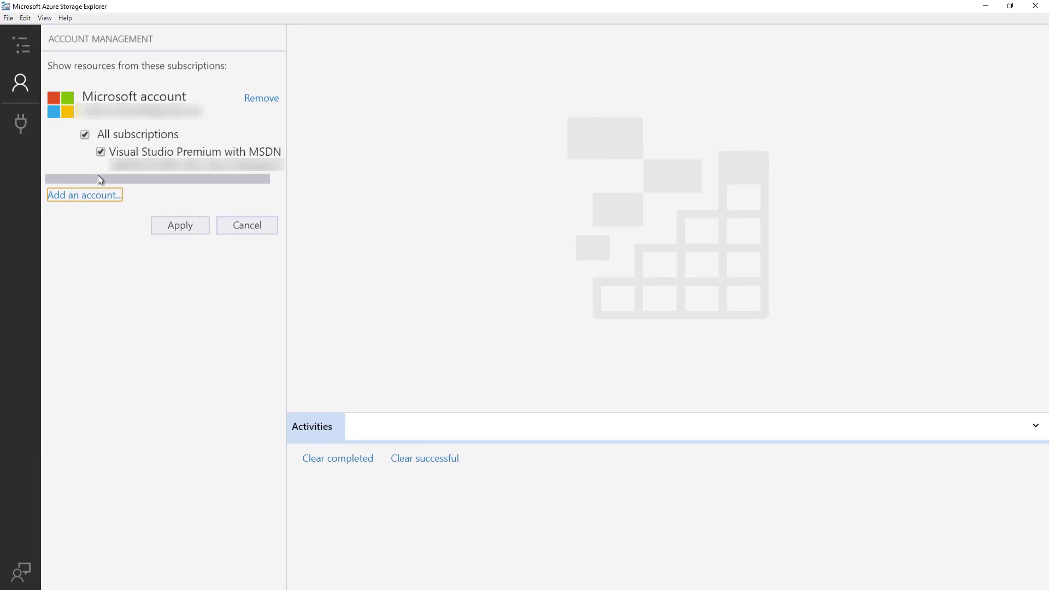
left_click(99, 196)
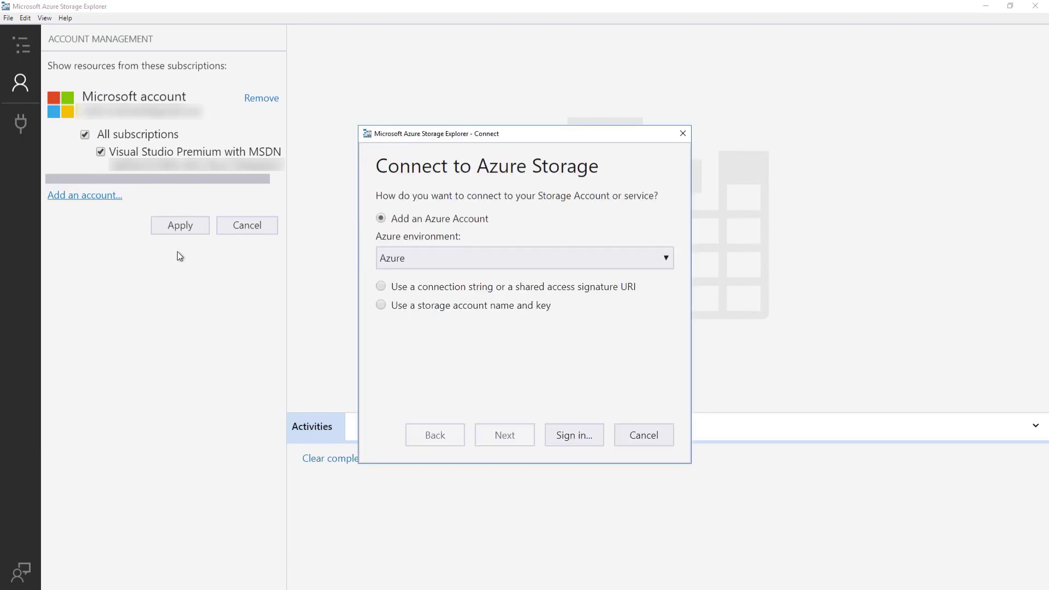
left_click(668, 258)
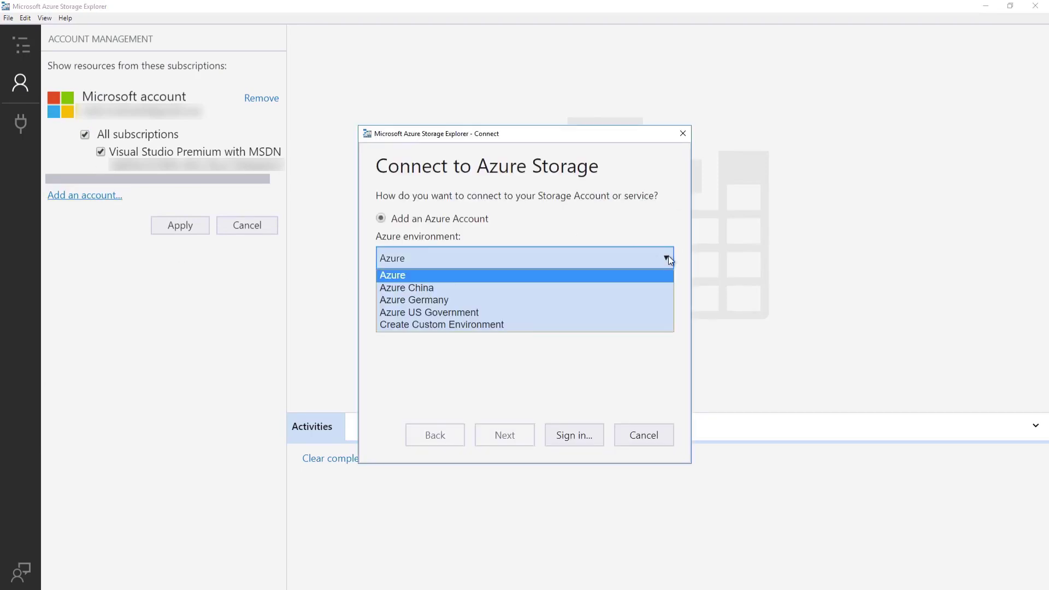
left_click(668, 258)
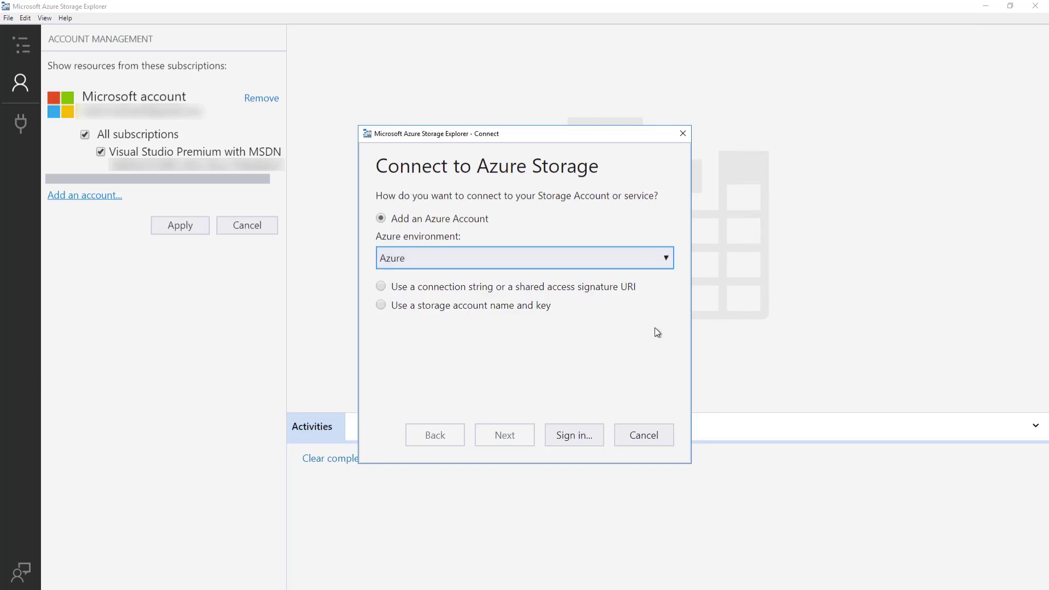
left_click(596, 435)
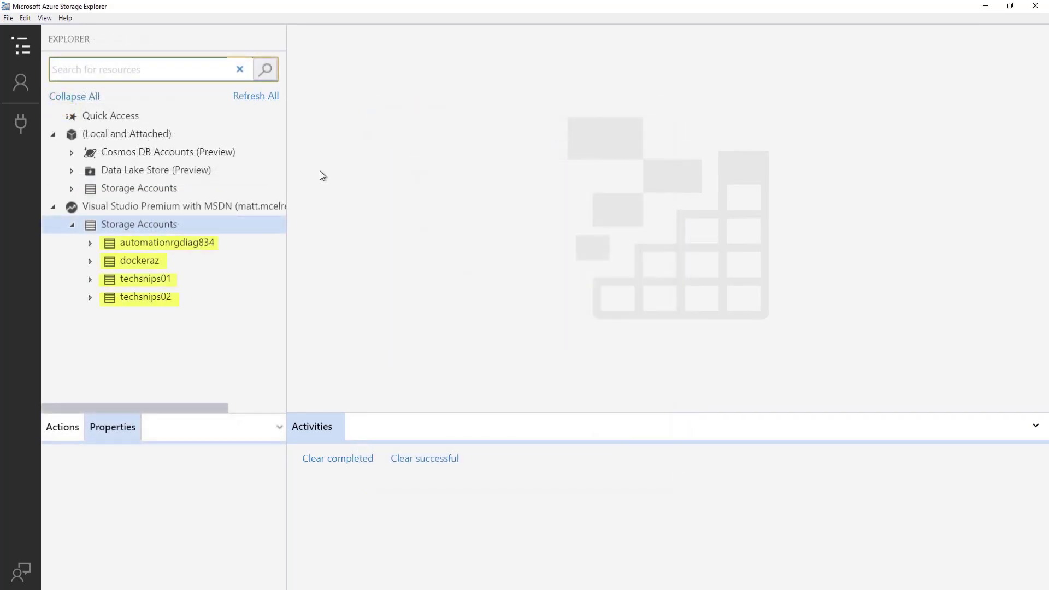
Step: Create a blob container named blob1 in the techsnips01 storage account
left_click(90, 280)
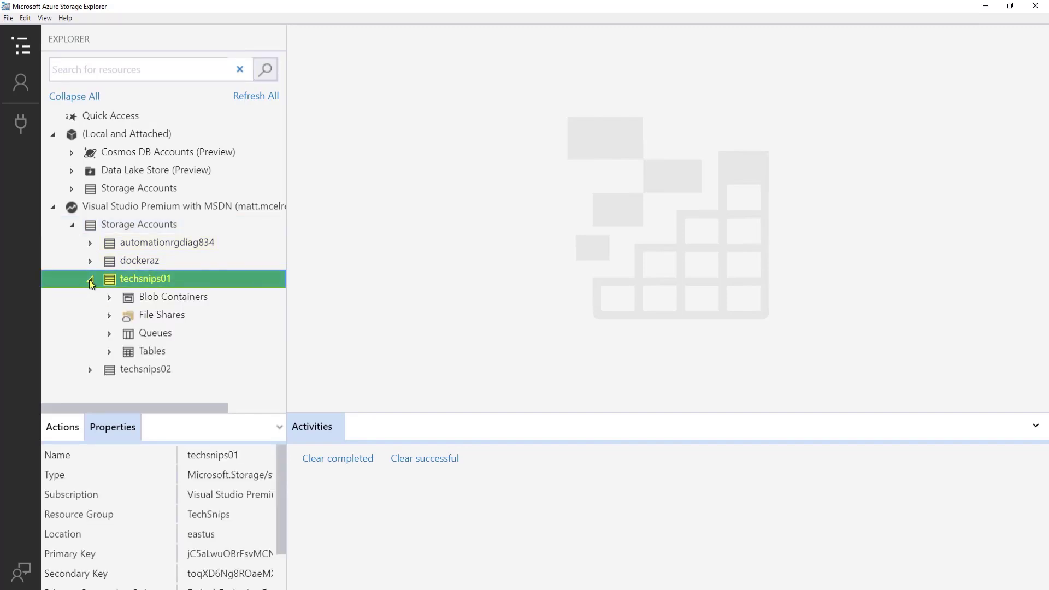
left_click(110, 300)
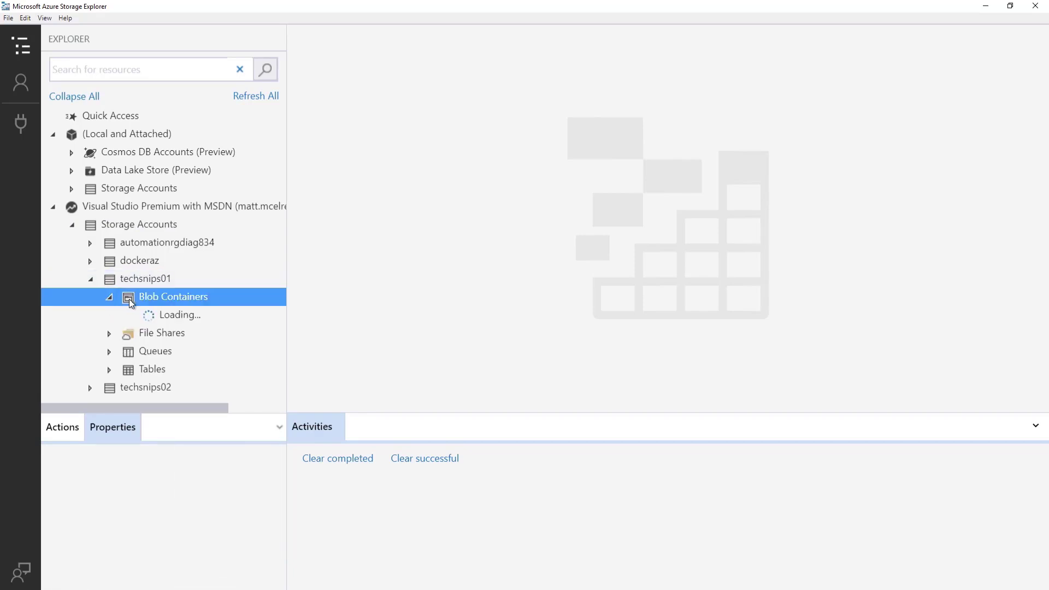
right_click(161, 302)
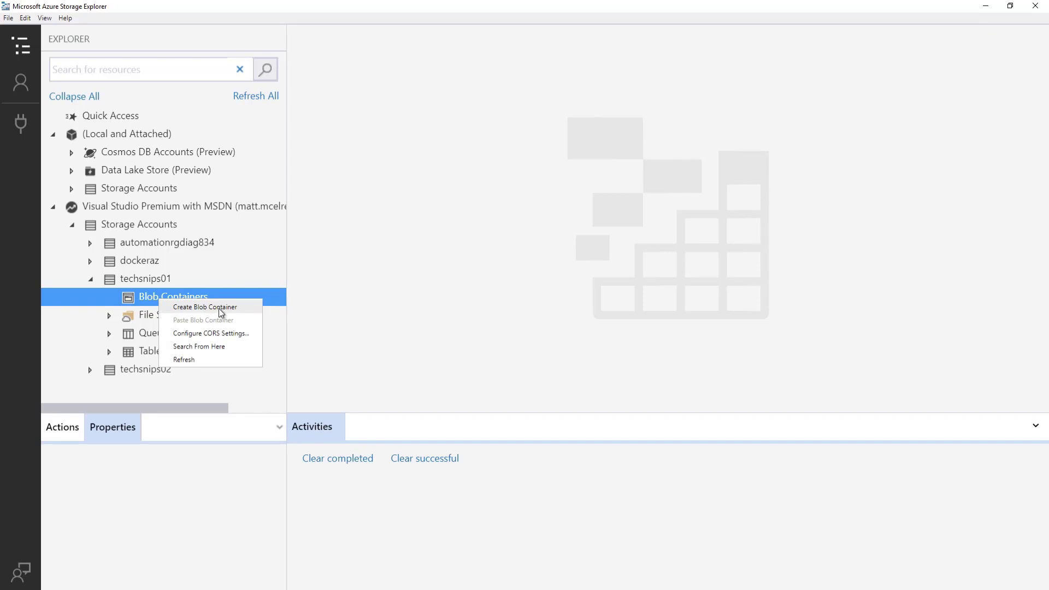
left_click(221, 308)
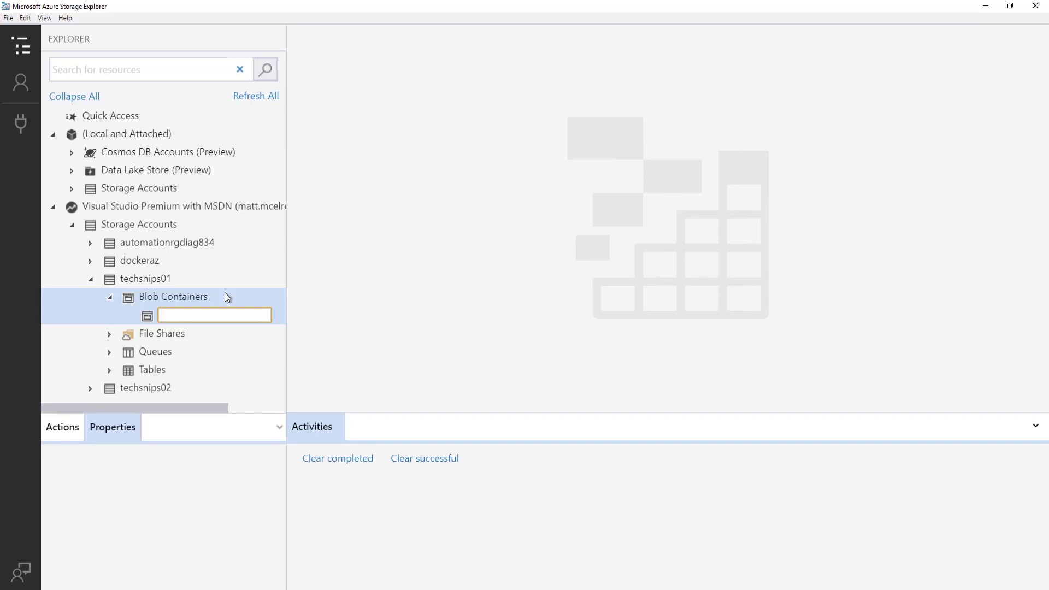
type("blob1")
key("Return")
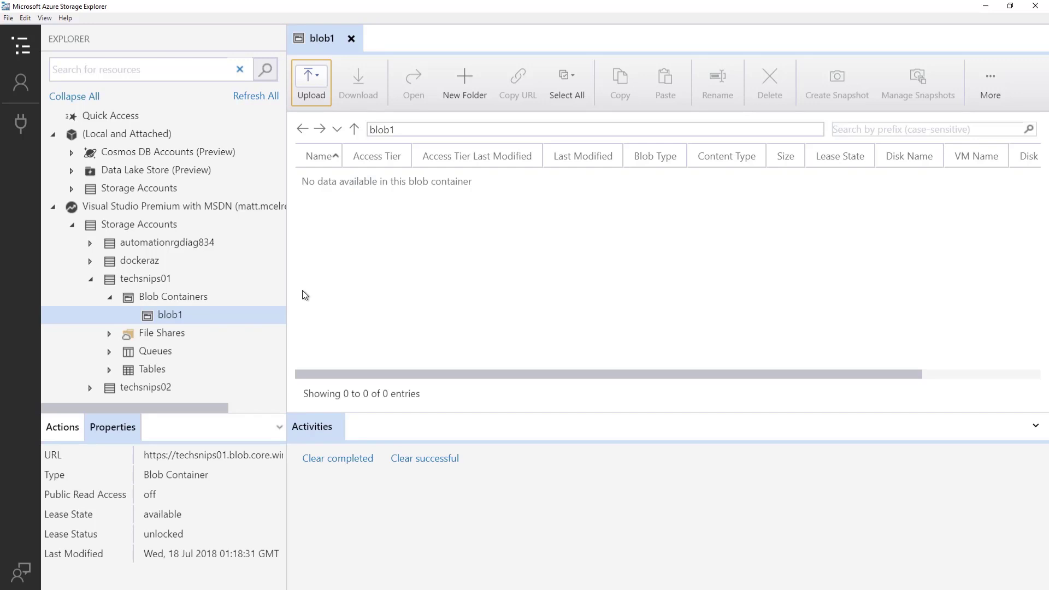
Step: Upload TextFile1.txt through TextFile12.txt from C:\Files to the blob1 container with blob type Block Blob
left_click(311, 86)
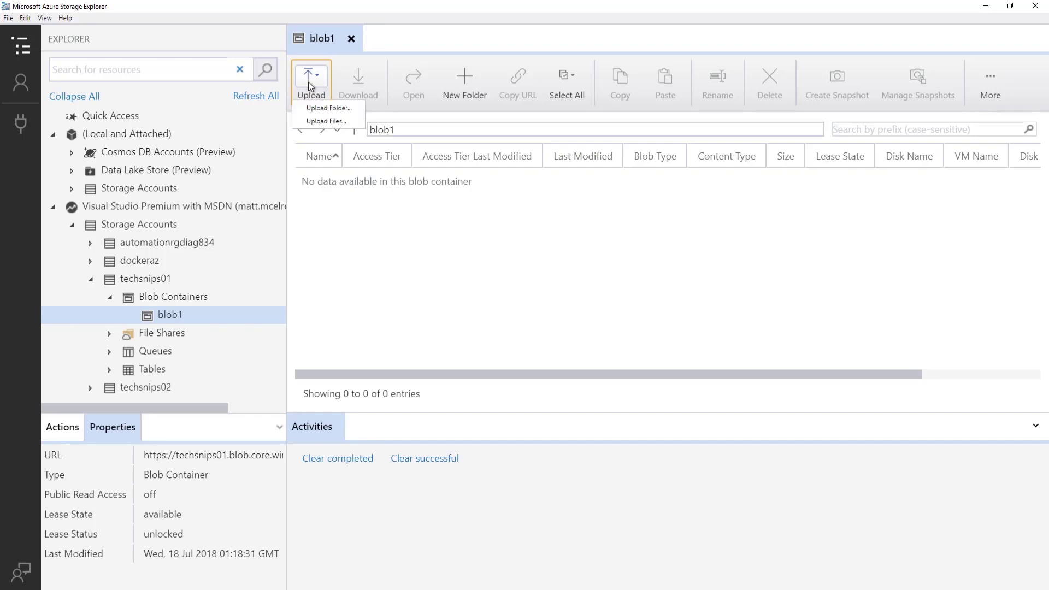
left_click(325, 122)
left_click(622, 293)
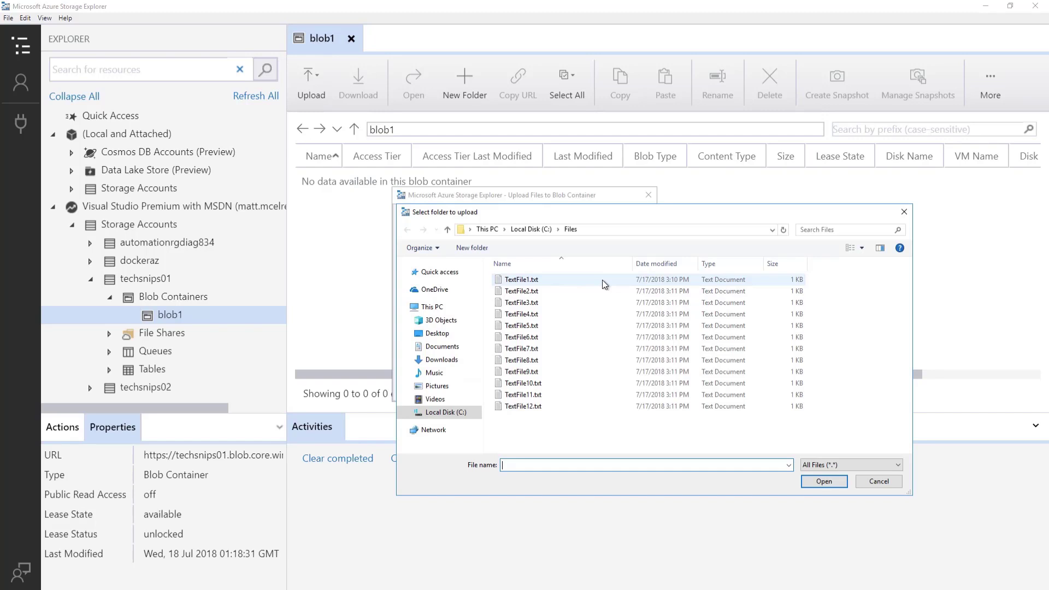
left_click(602, 280)
left_click(584, 410, "shift")
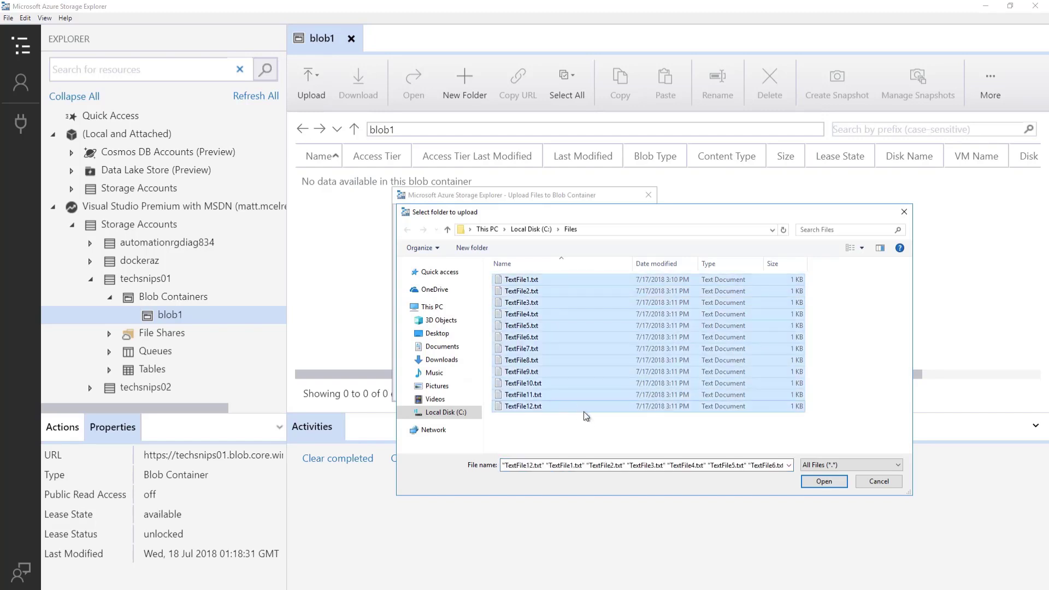
left_click(823, 481)
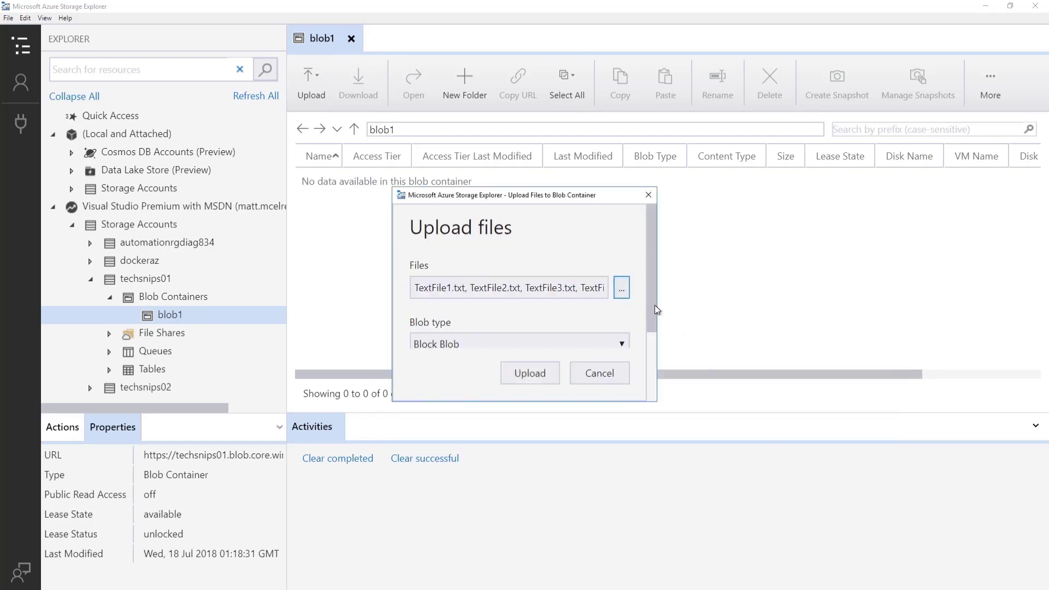
left_click_drag(653, 304, 655, 351)
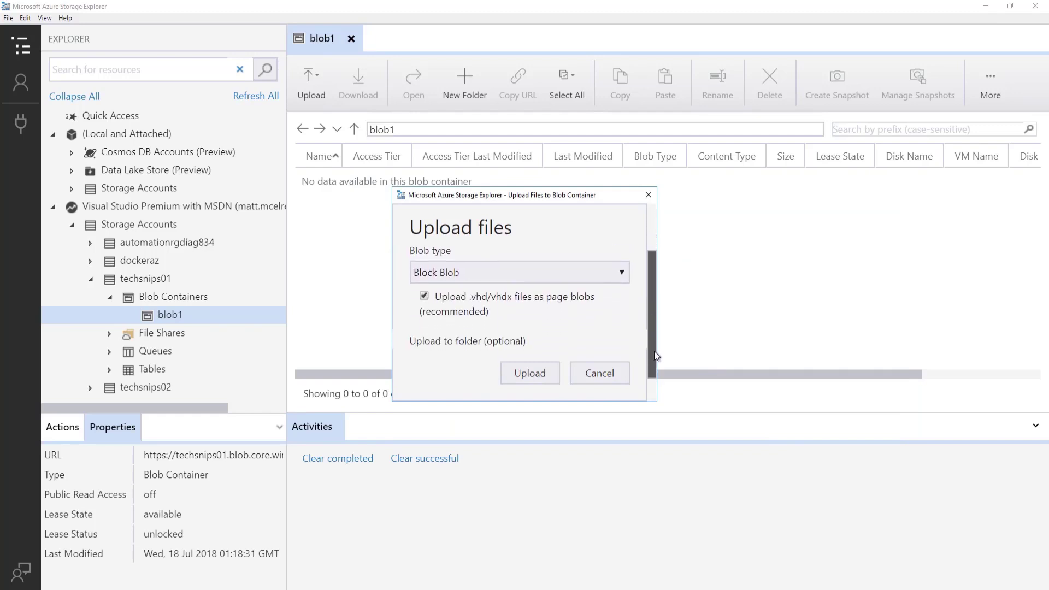
left_click(620, 271)
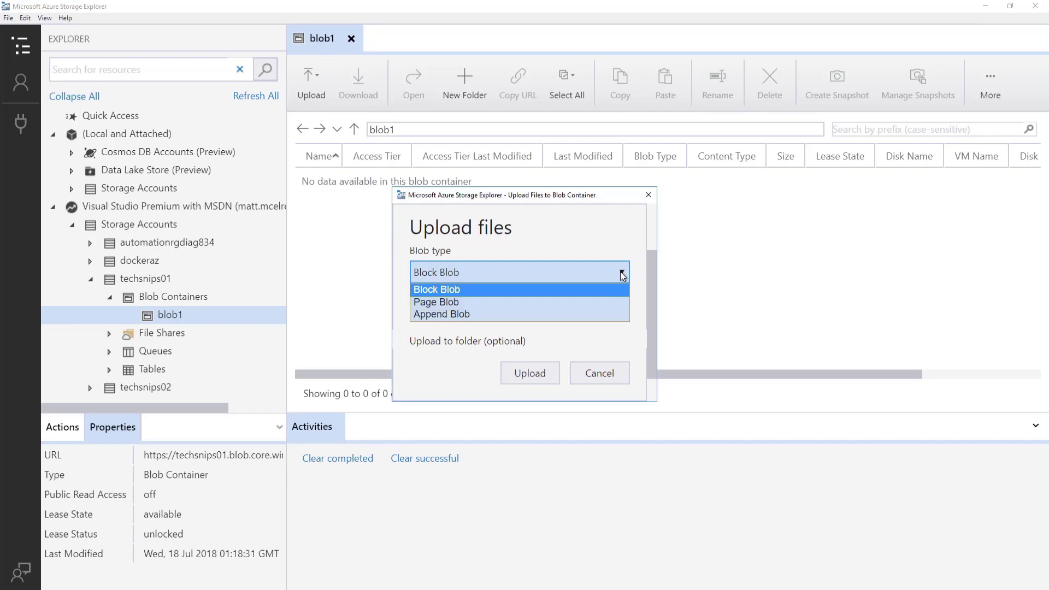
left_click(575, 288)
left_click(529, 373)
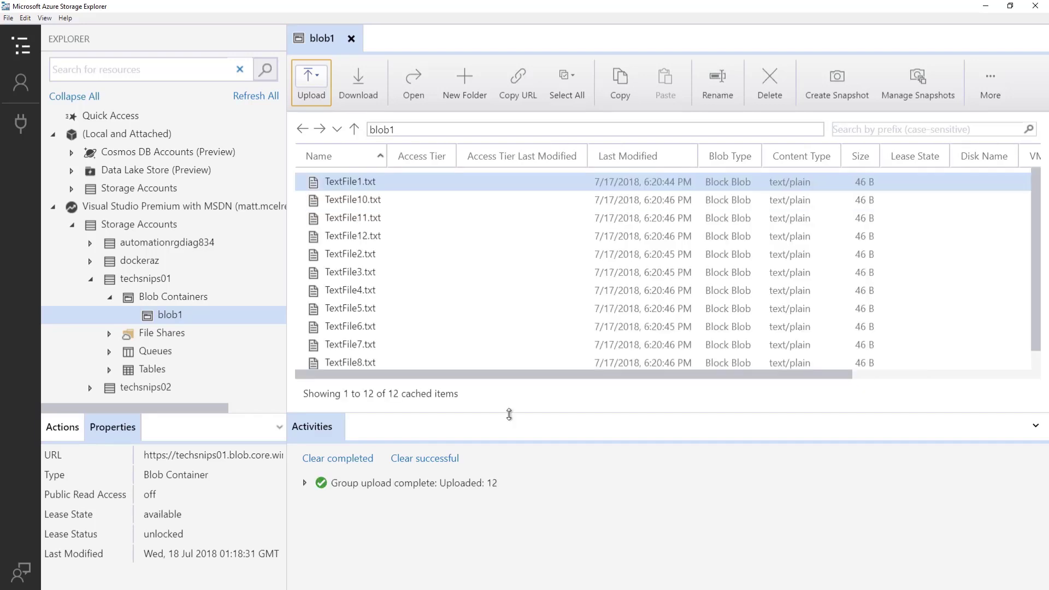
Step: Upload the whole C:\Files folder to blob1, look inside the uploaded Files folder and return to the container root
left_click(314, 88)
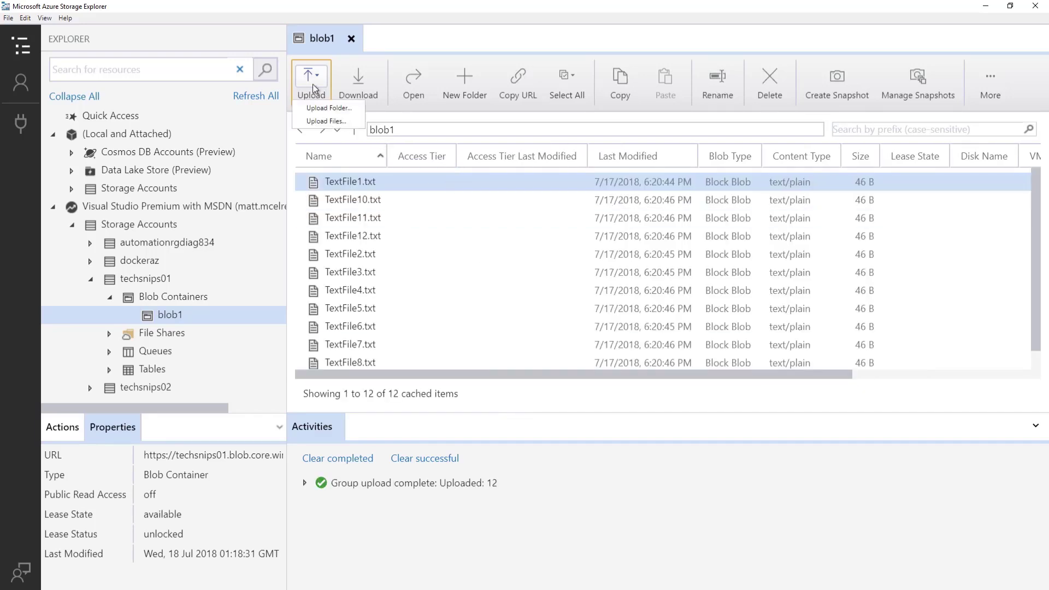
left_click(324, 117)
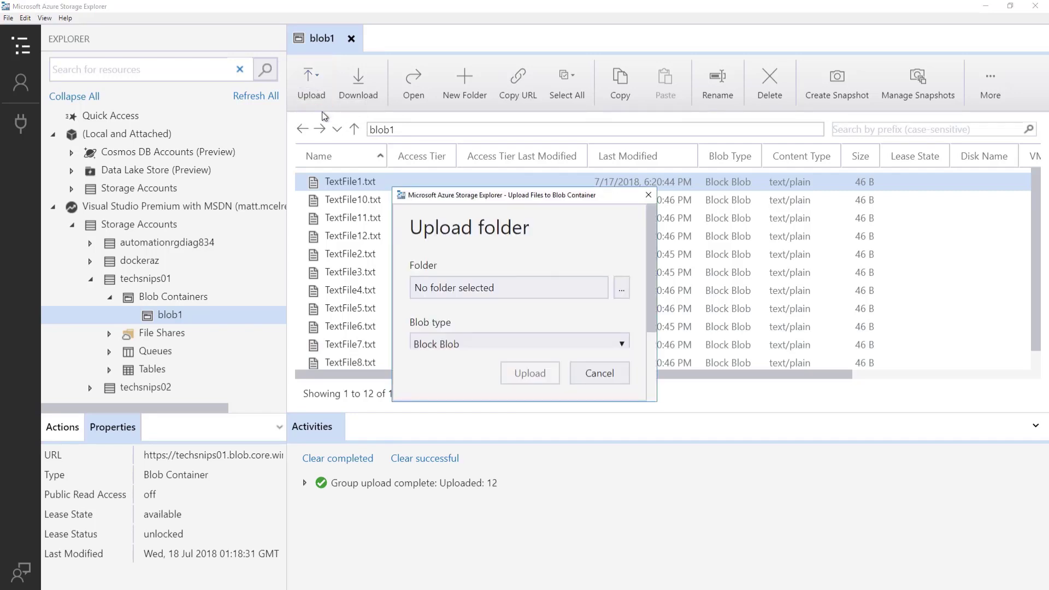
left_click(507, 290)
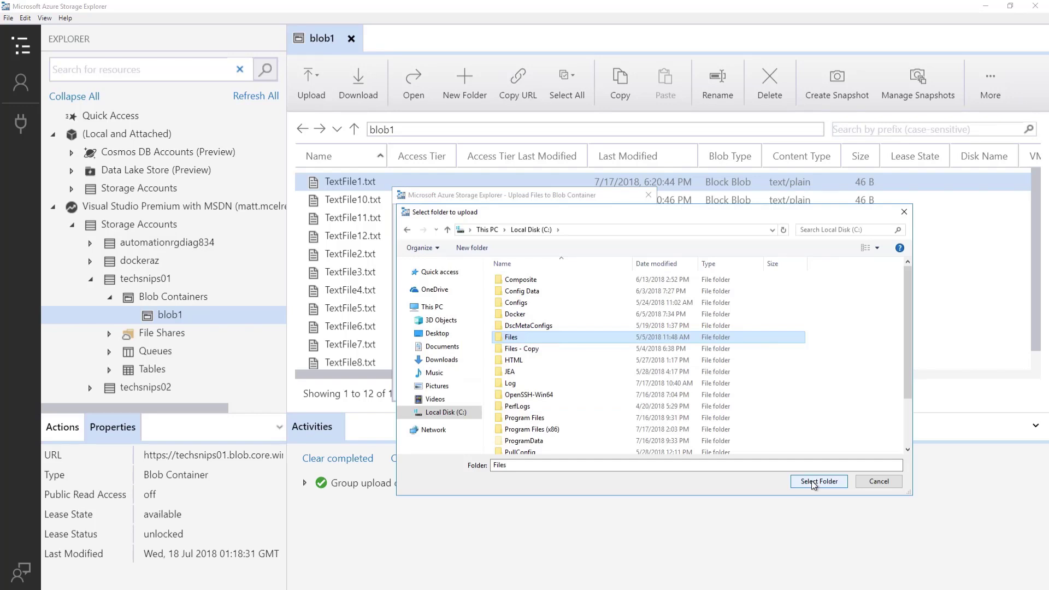
left_click(819, 481)
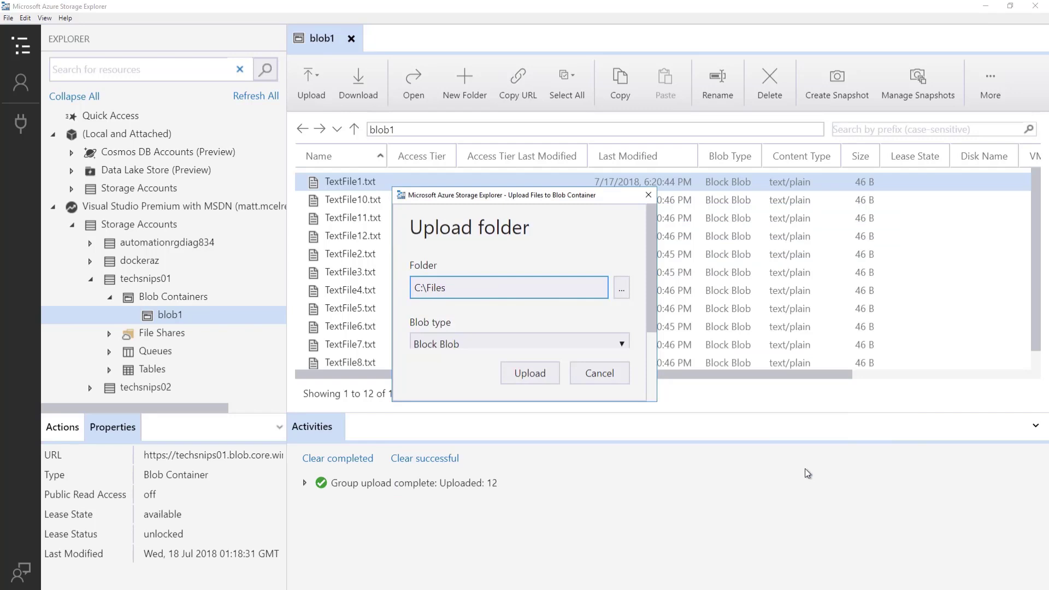
left_click(529, 373)
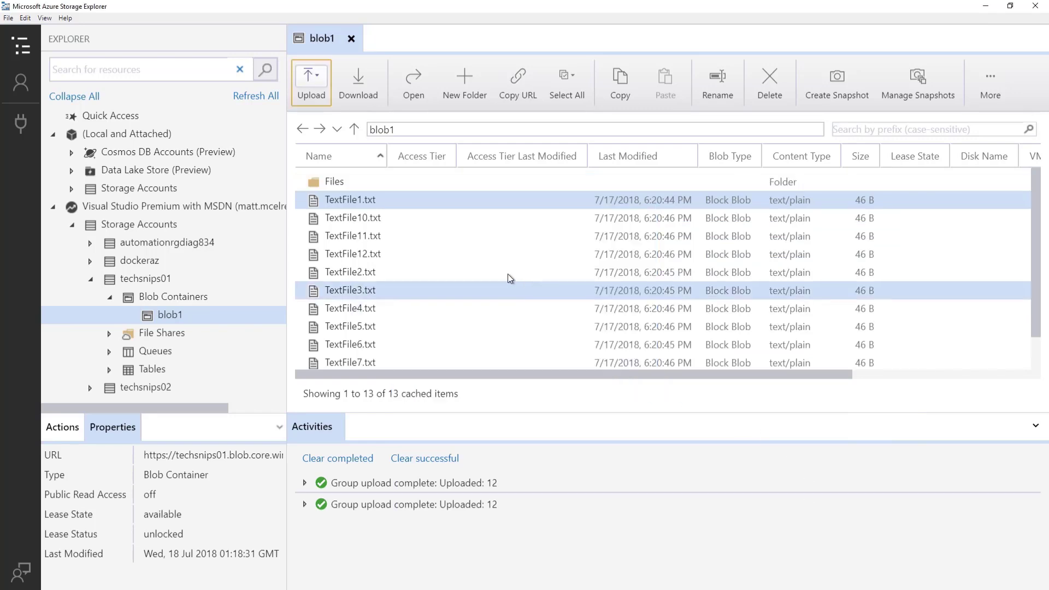
double_click(390, 183)
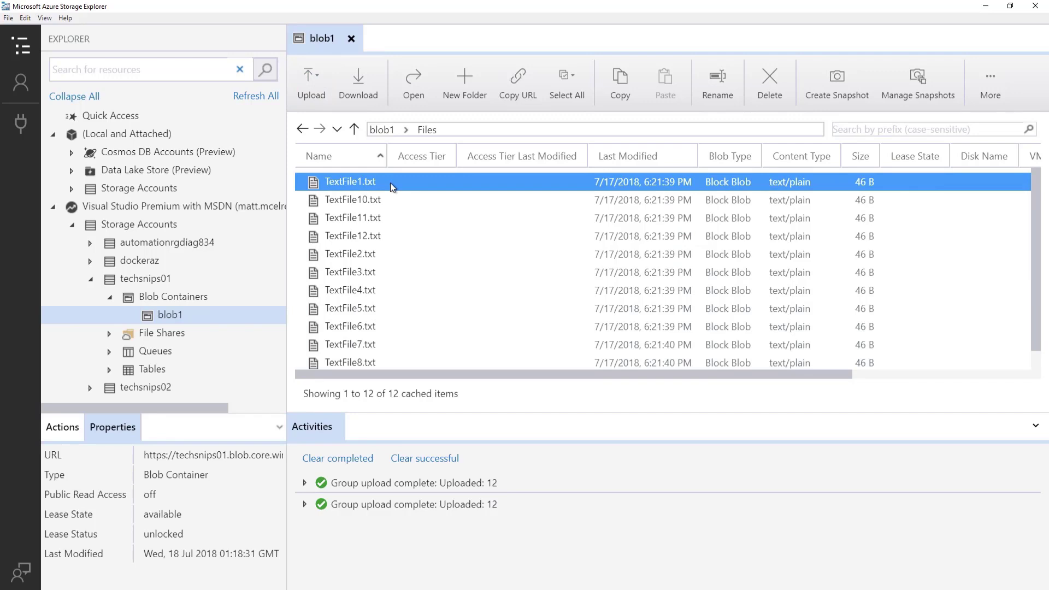
left_click(302, 129)
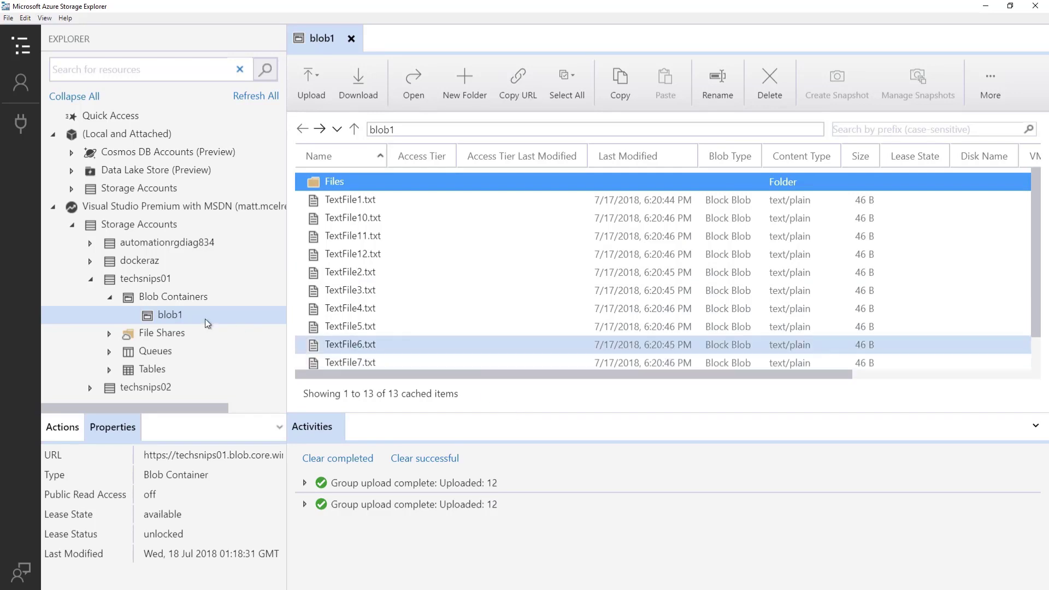
Step: Copy the blob1 container from techsnips01 into the blob containers of techsnips02 and open the copy
right_click(170, 317)
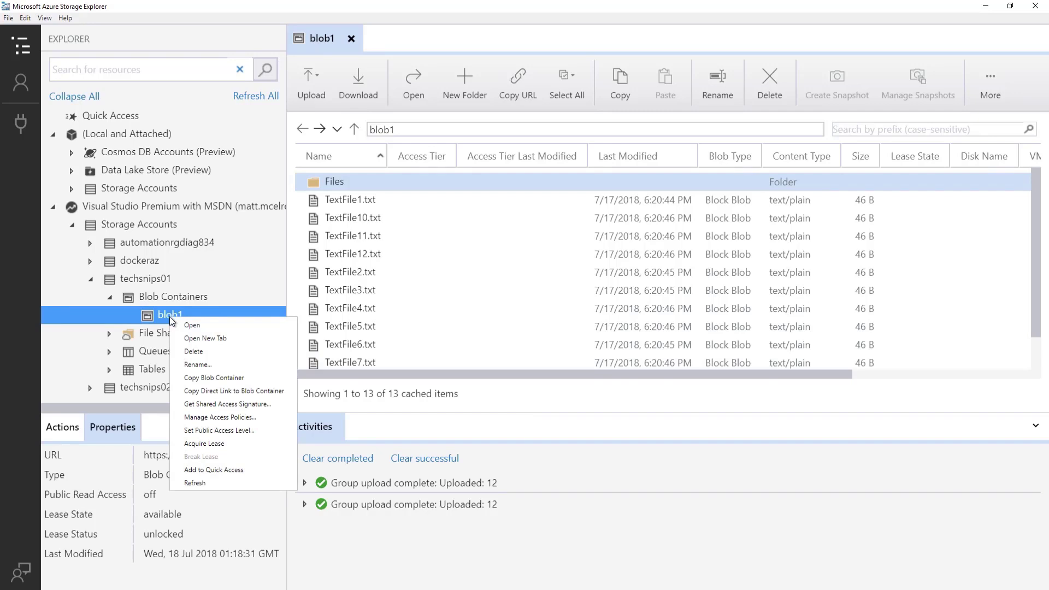
left_click(239, 378)
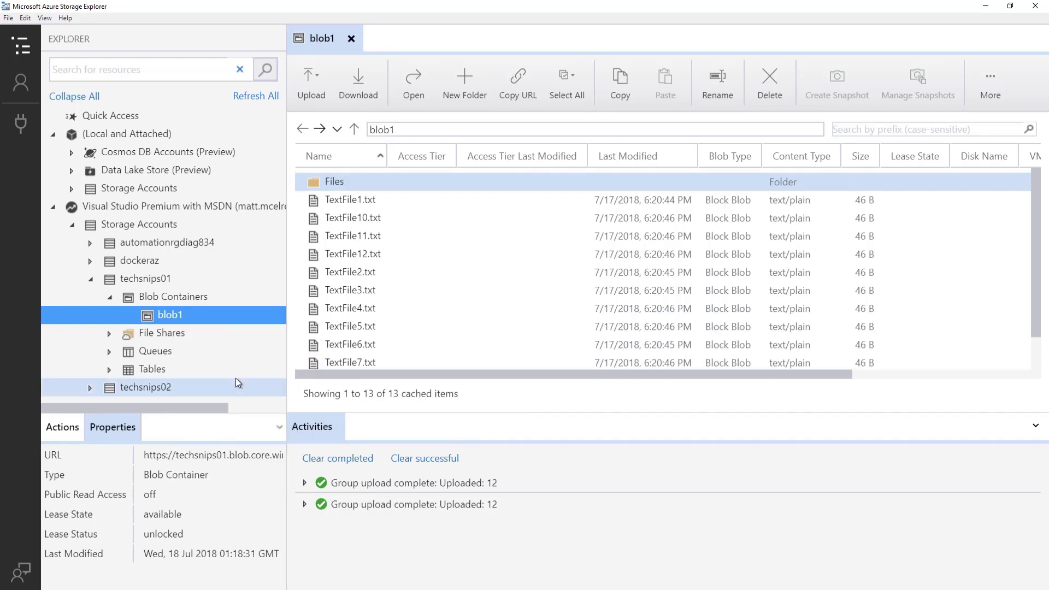
double_click(143, 388)
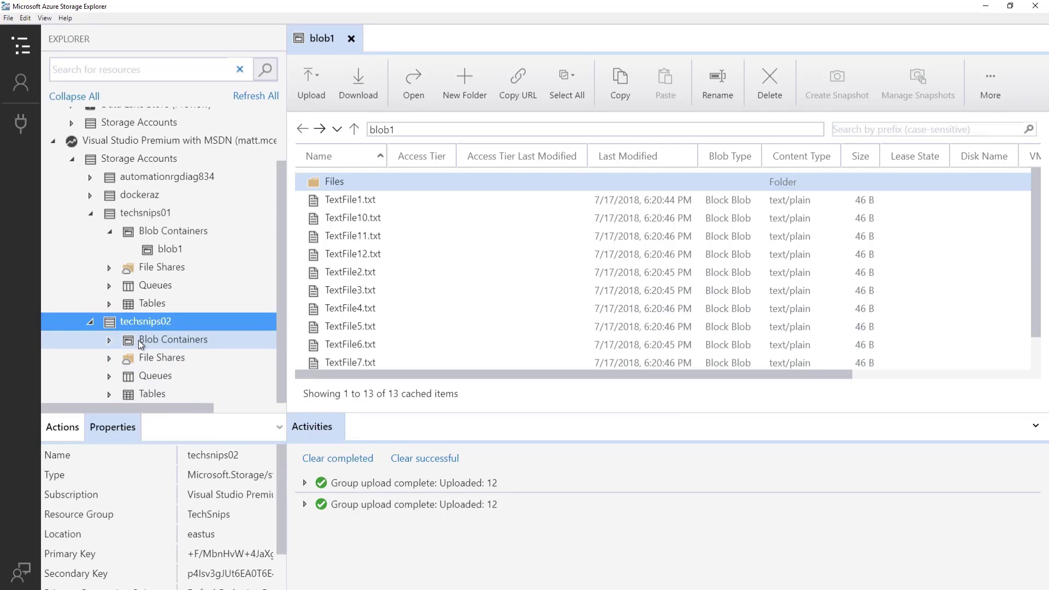
right_click(139, 340)
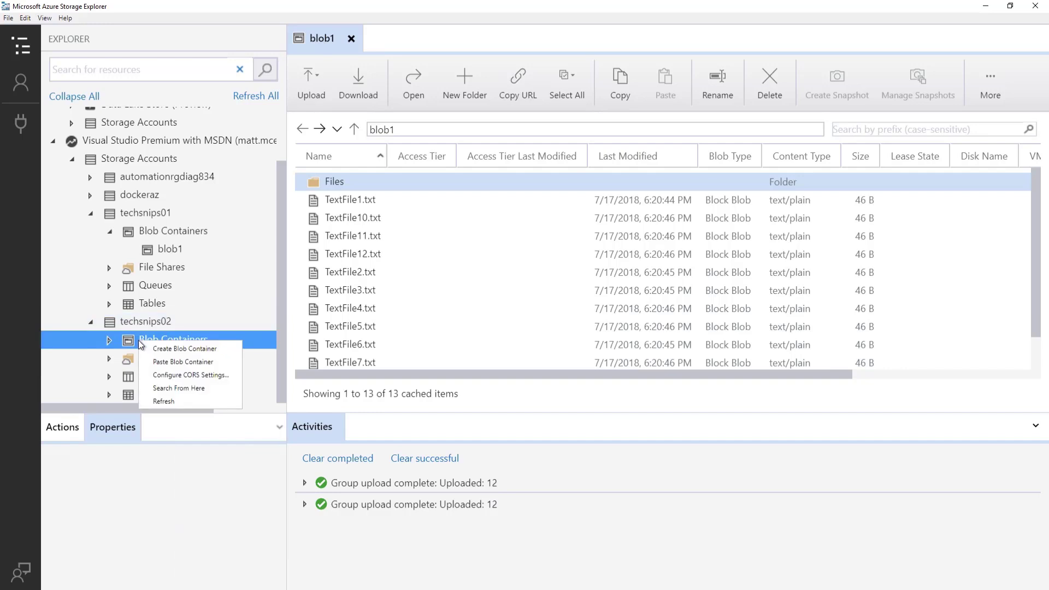
left_click(188, 362)
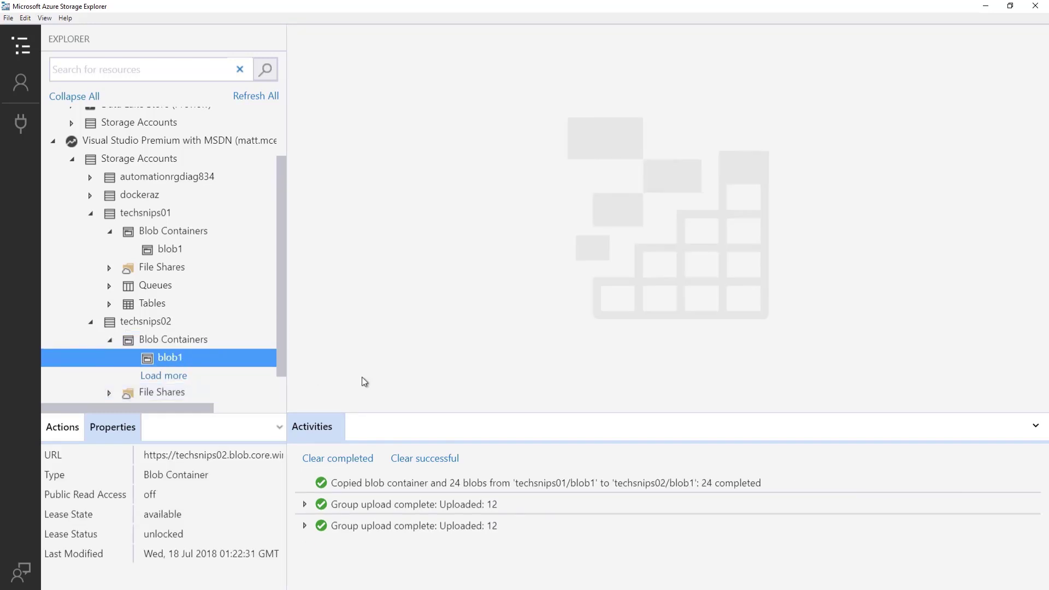
left_click(175, 358)
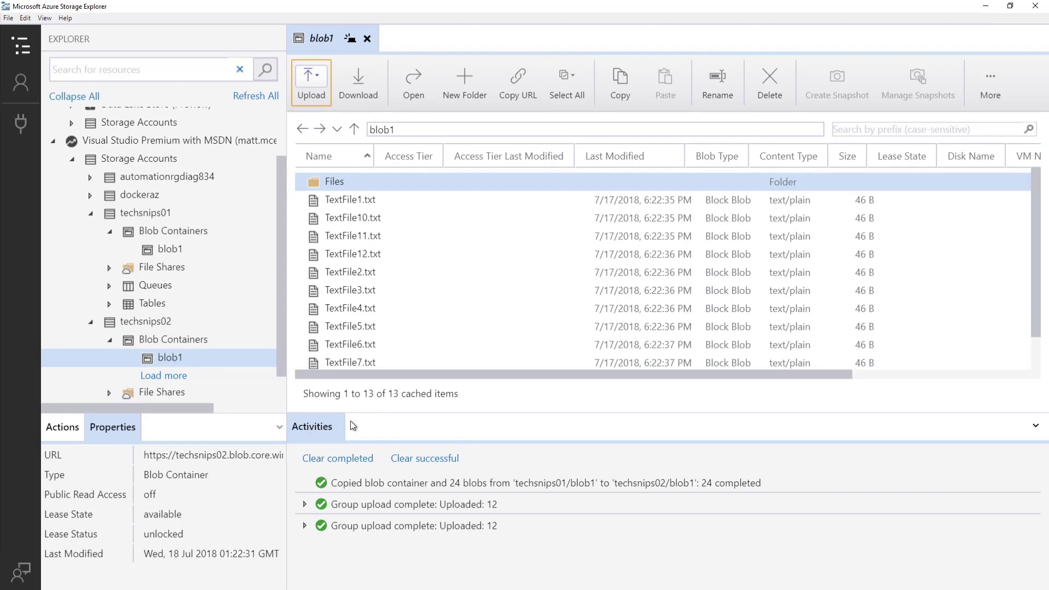
Step: Delete the blob1 container from the techsnips02 storage account together with its contents
right_click(165, 357)
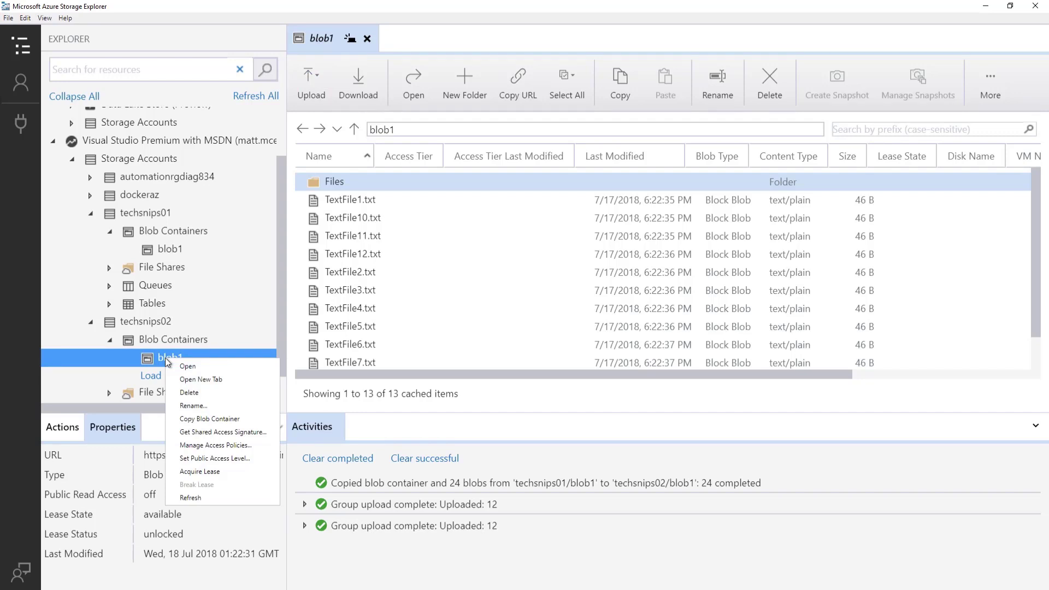
left_click(204, 395)
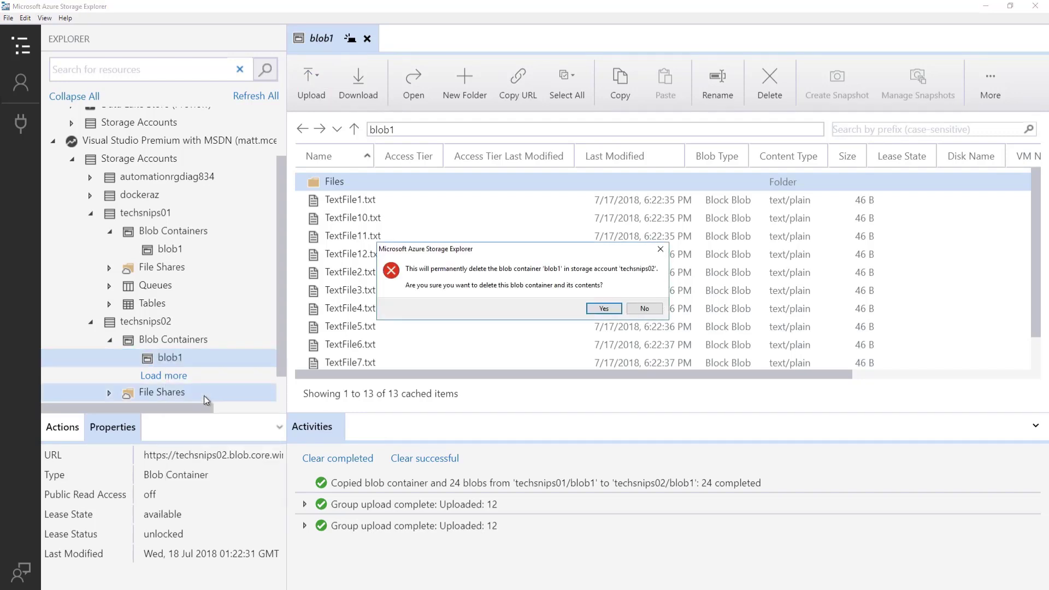
left_click(604, 309)
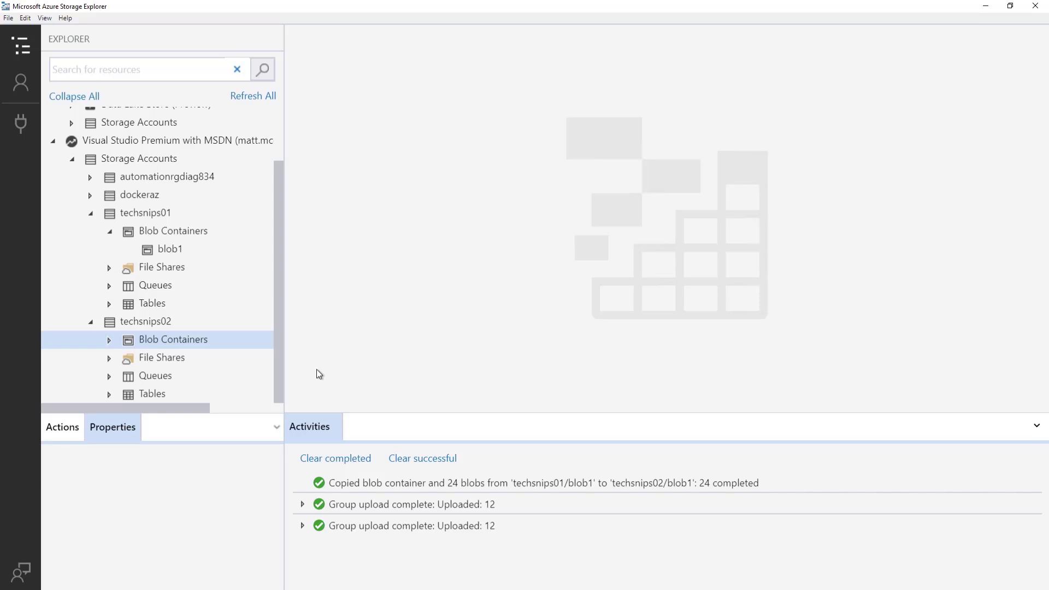
Step: Create a file share named share1 in the techsnips02 storage account
right_click(162, 362)
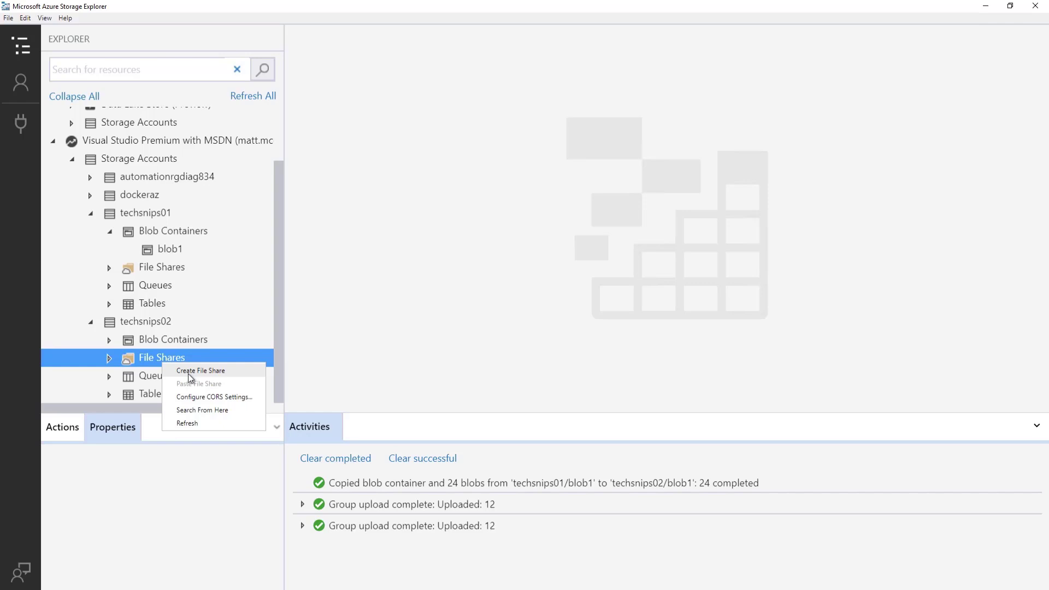
left_click(189, 374)
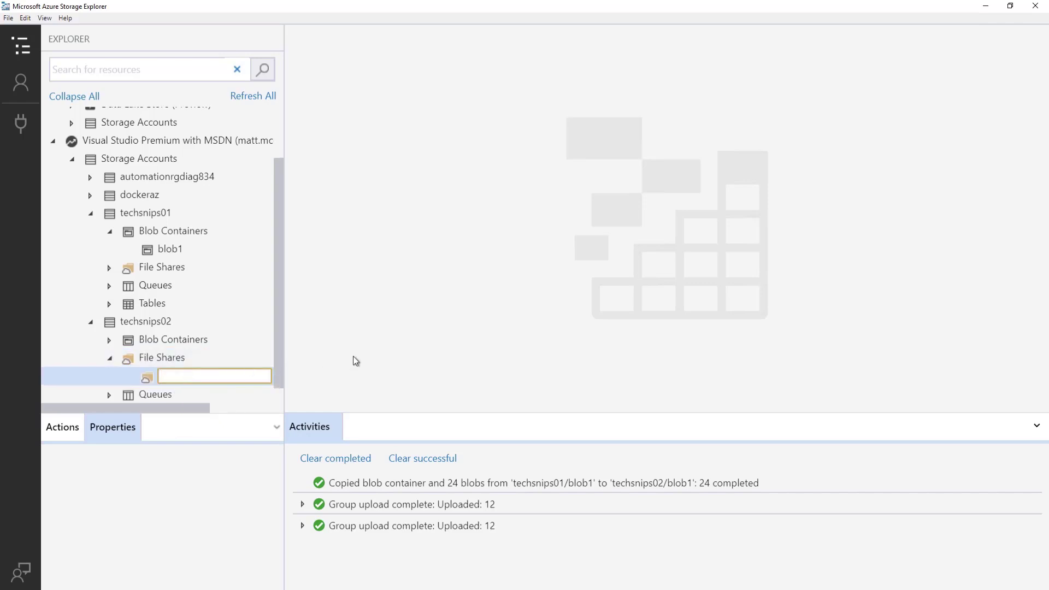
type("share1")
key("Return")
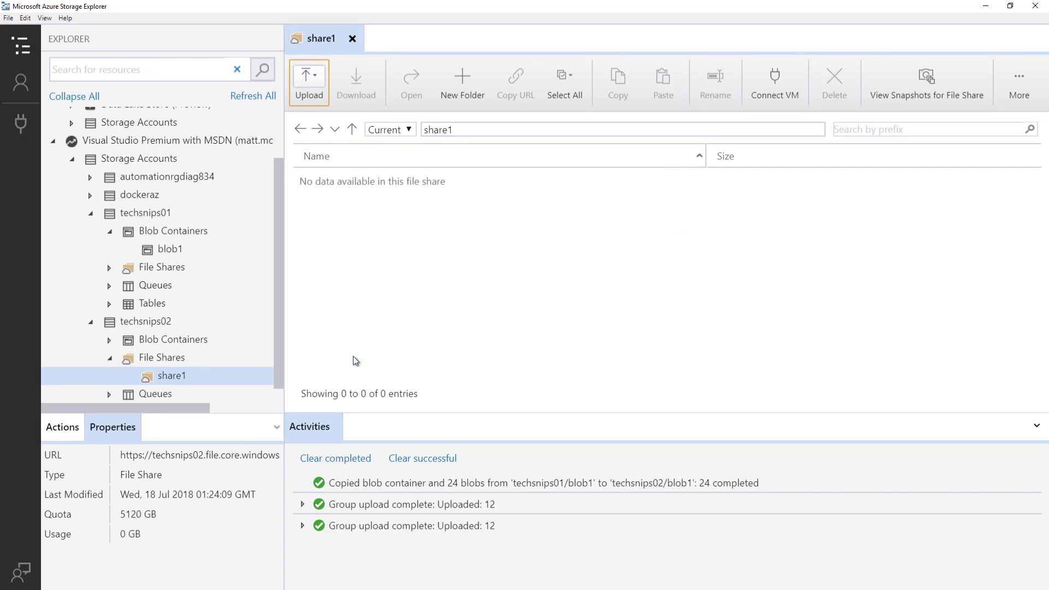
Step: Upload TextFile1.txt through TextFile12.txt from C:\Files to the share1 file share
left_click(305, 87)
left_click(325, 121)
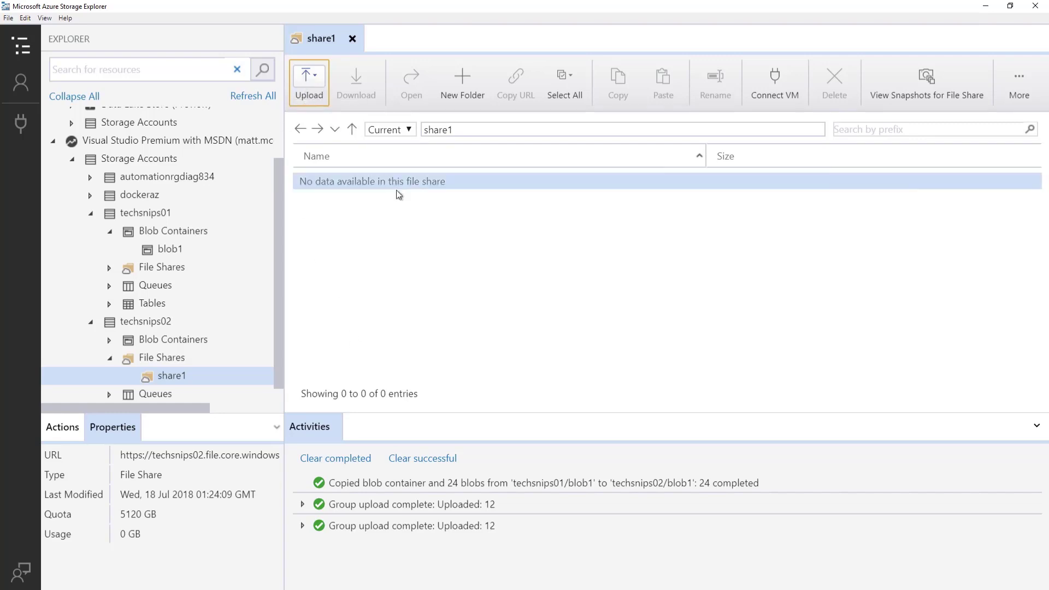
left_click(500, 297)
double_click(511, 344)
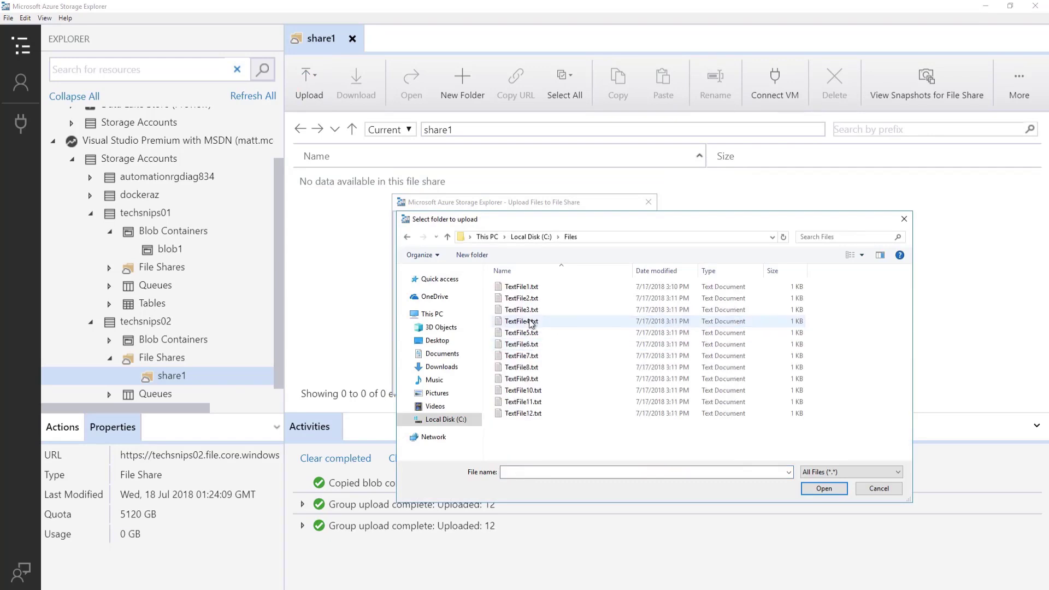
left_click(522, 321)
key("ctrl+a")
left_click(835, 491)
left_click(544, 375)
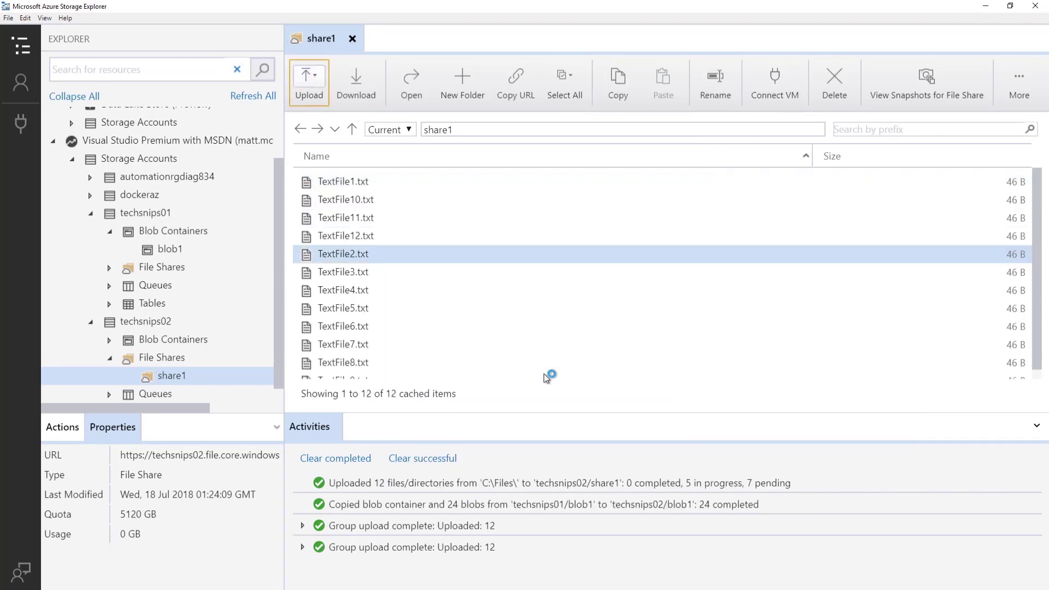
Step: Delete the share1 file share from the techsnips02 storage account together with its contents
right_click(214, 375)
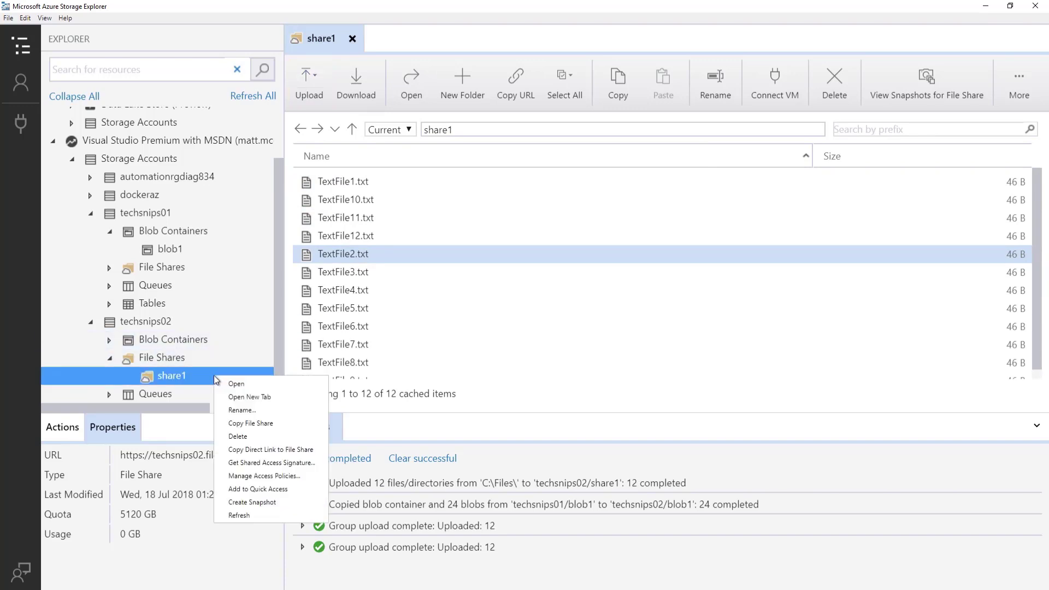
left_click(250, 438)
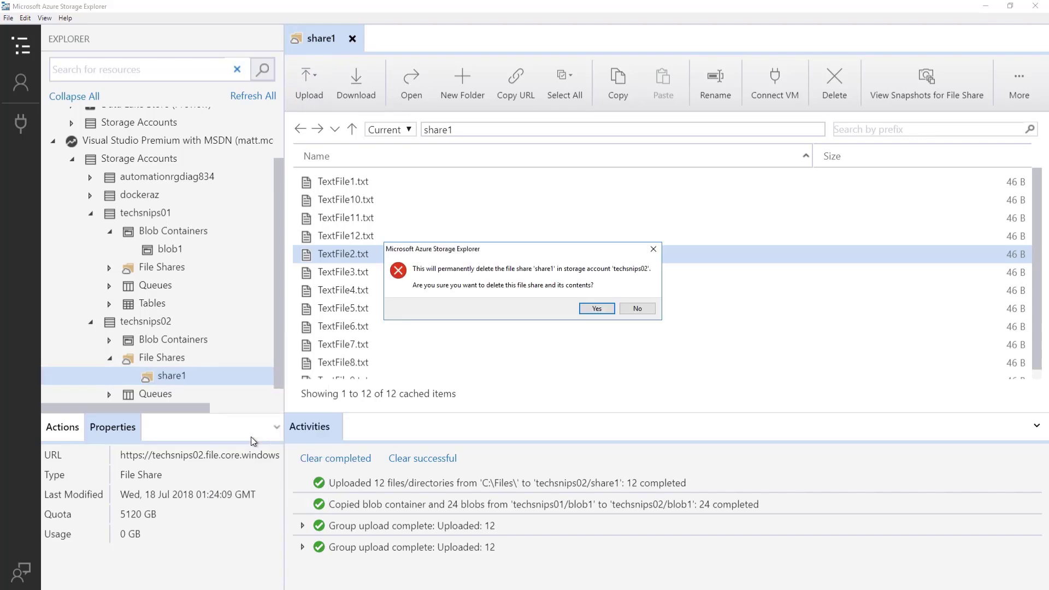
left_click(596, 309)
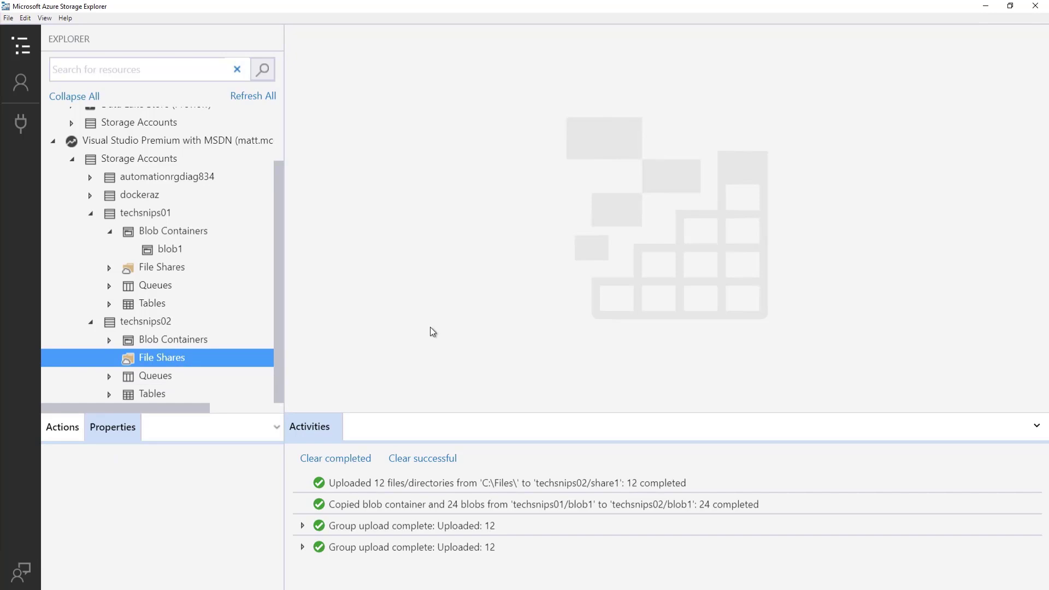
Step: Open the blob1 container of techsnips01 and generate a shared access signature for TextFile1.txt with the default access policy and times
left_click(162, 251)
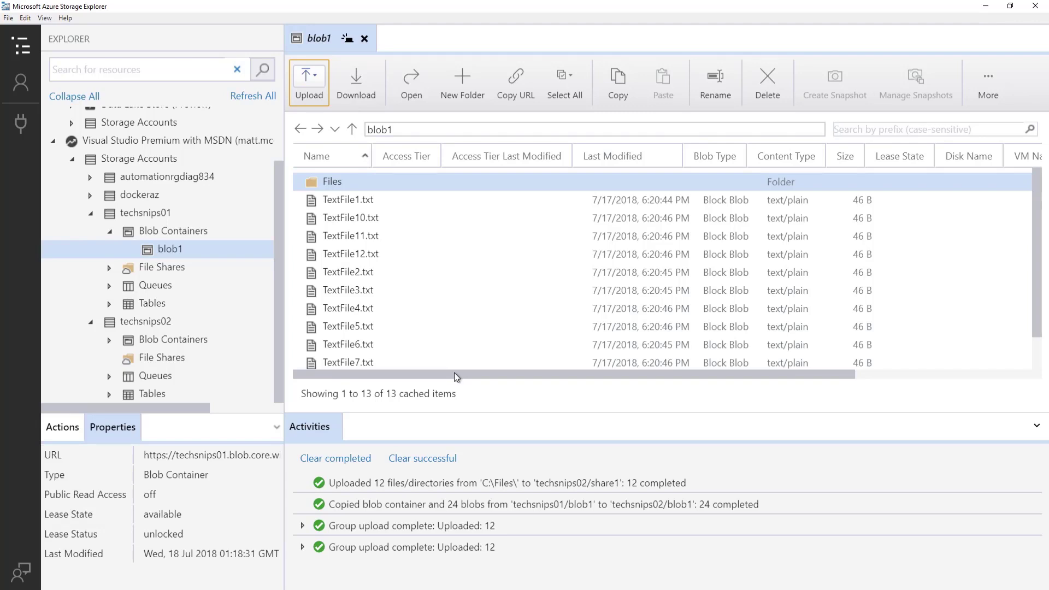
right_click(376, 204)
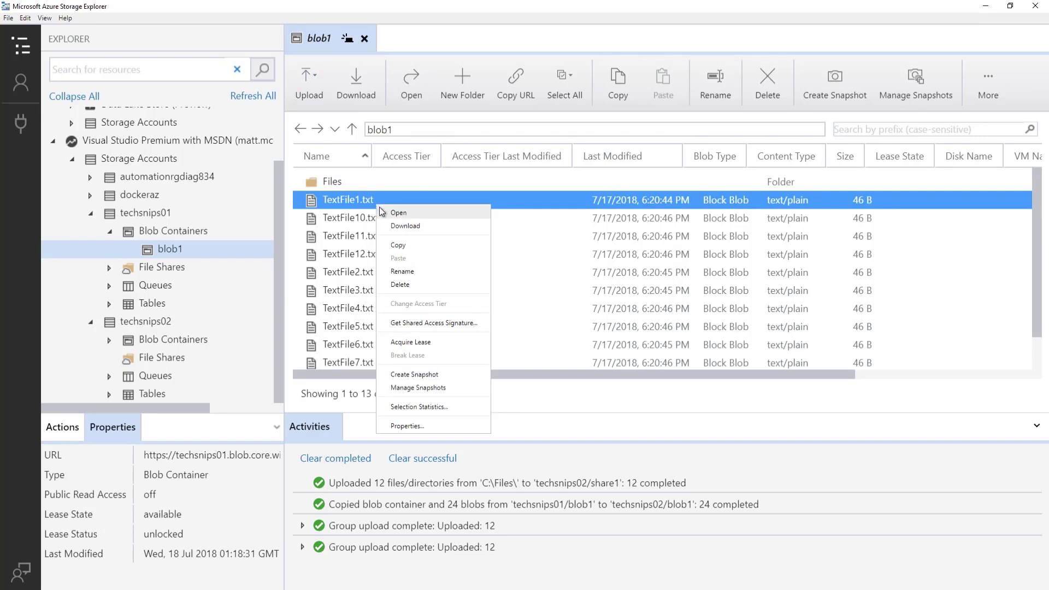
left_click(453, 324)
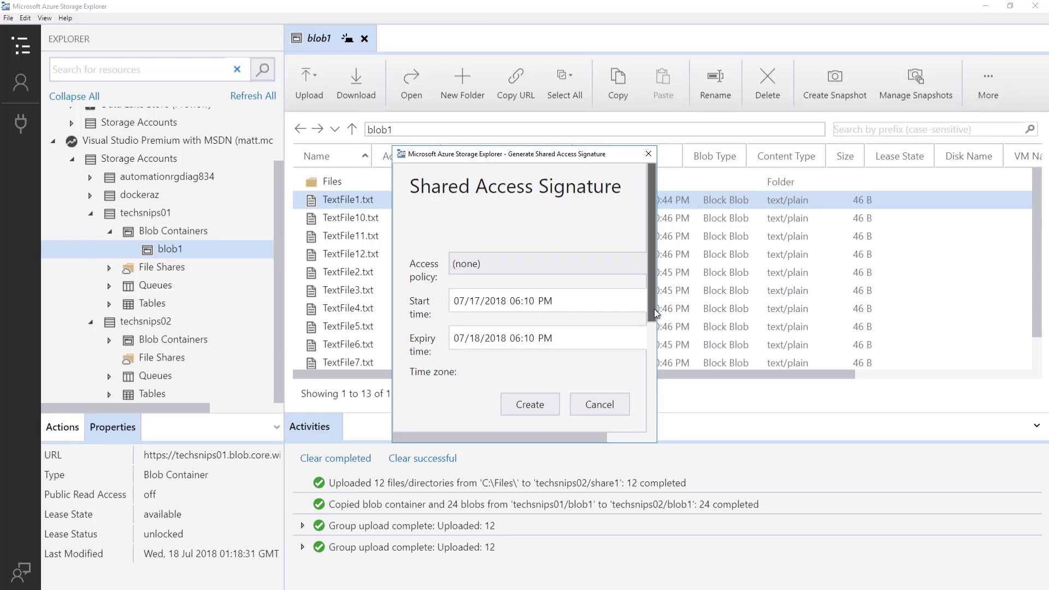
left_click_drag(654, 309, 644, 420)
left_click(532, 405)
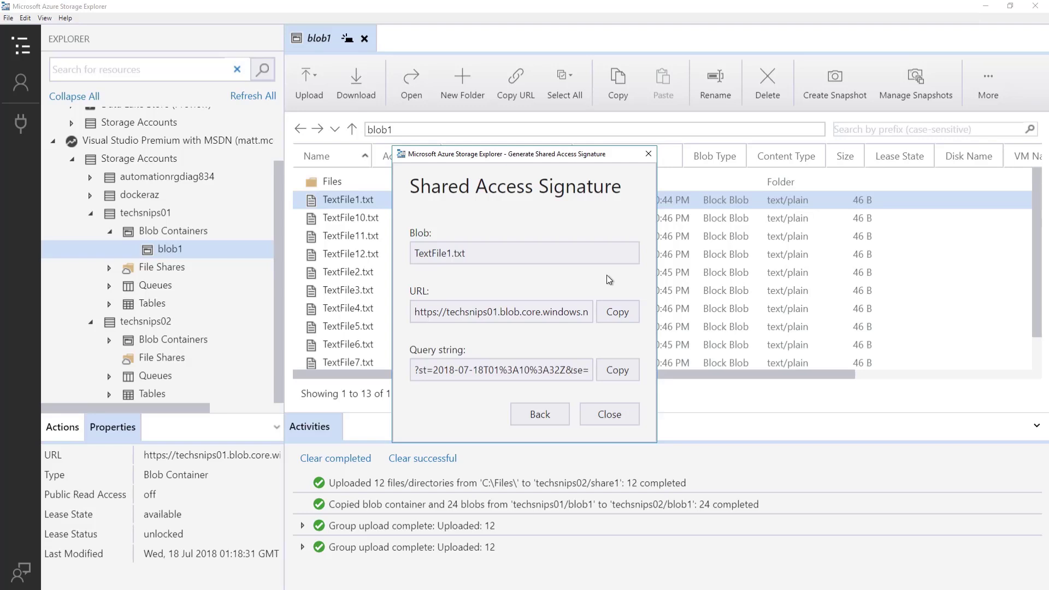
left_click(610, 415)
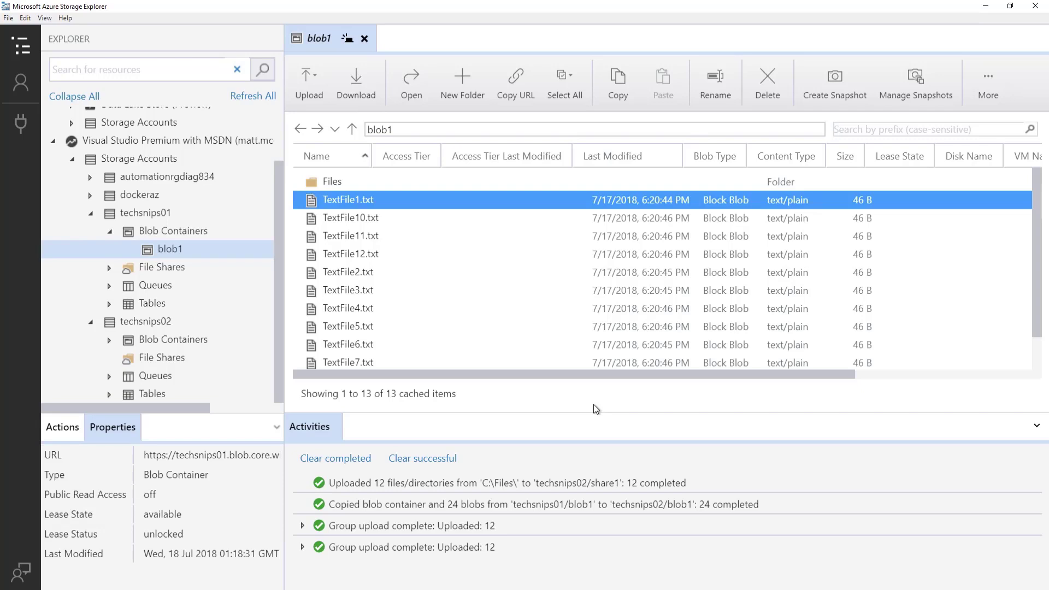
Step: Add an access policy with the default ID, start time and expiry time to the blob1 container and save it
right_click(178, 251)
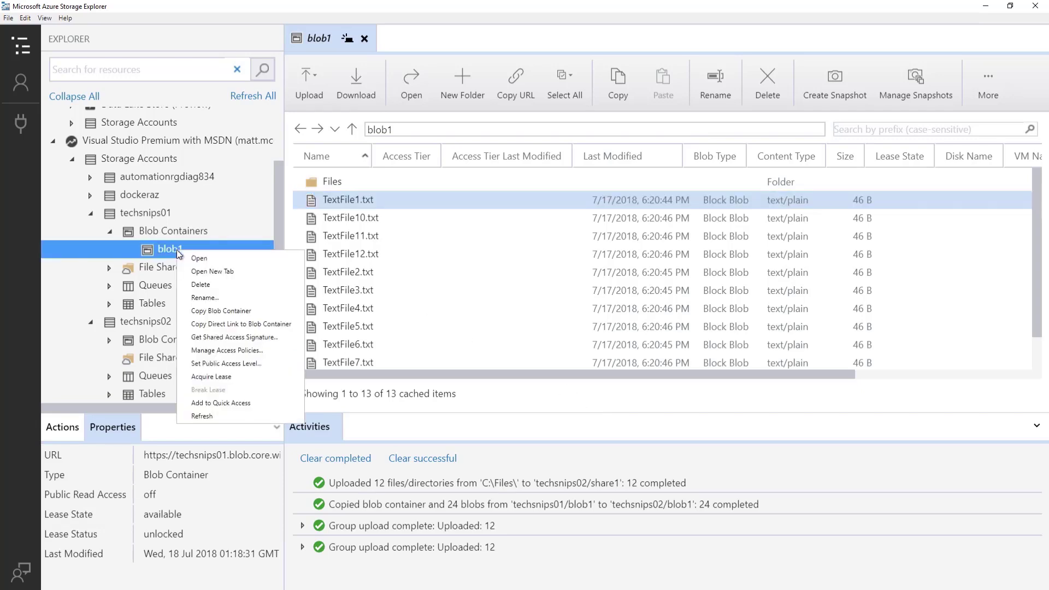
left_click(268, 352)
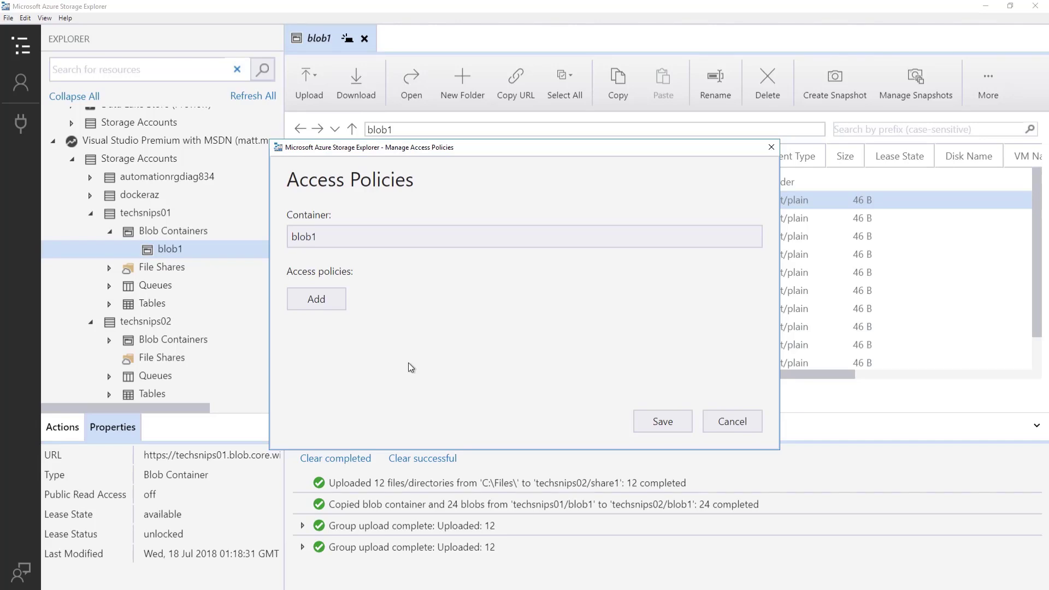
left_click(334, 298)
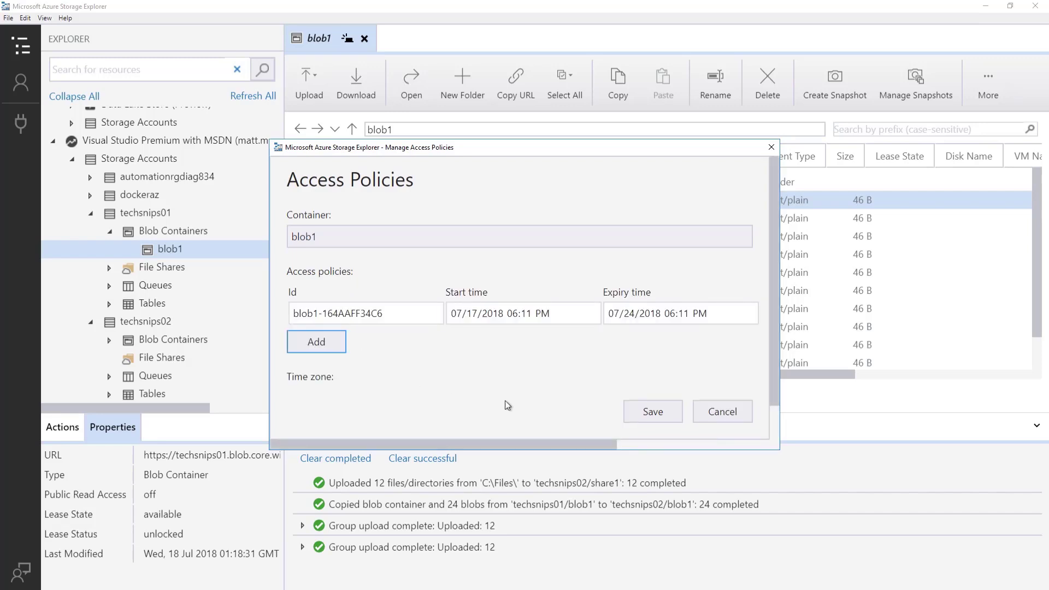
left_click(647, 413)
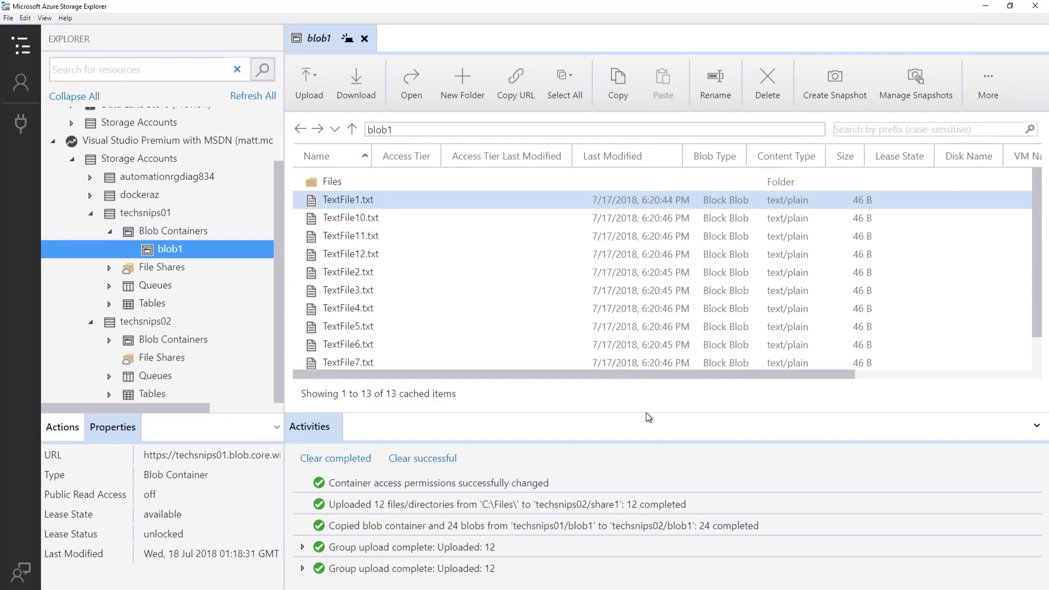
Step: Set the public access level of the blob1 container to public read access for container and blobs
right_click(229, 255)
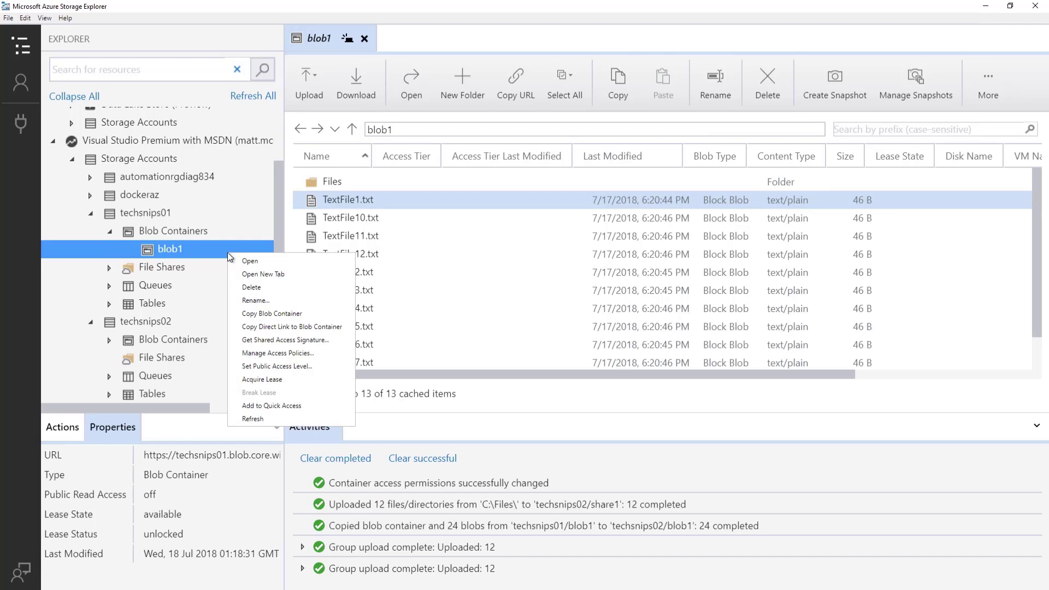
left_click(327, 369)
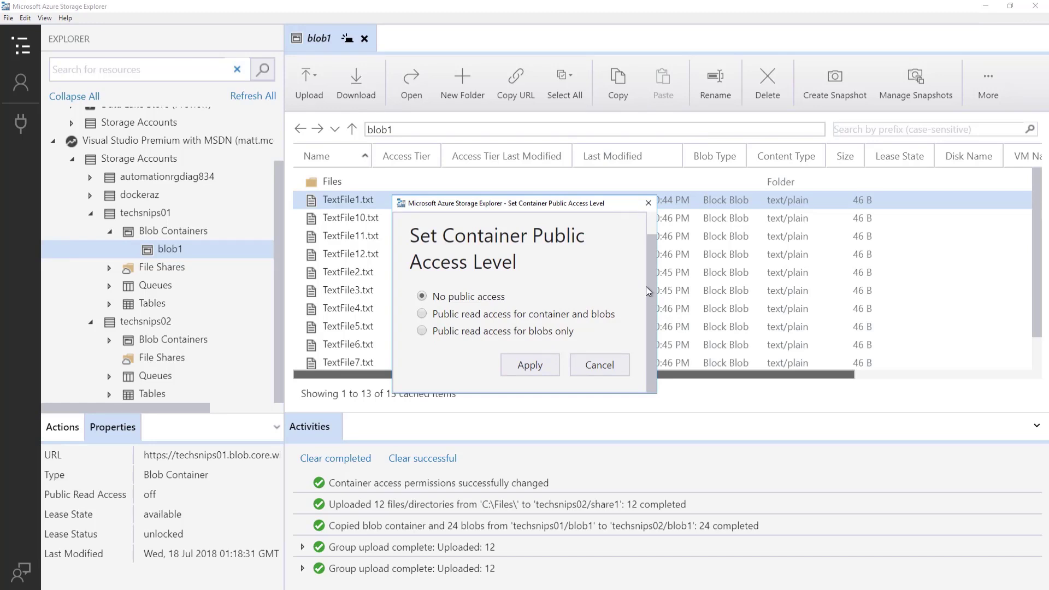
left_click(590, 317)
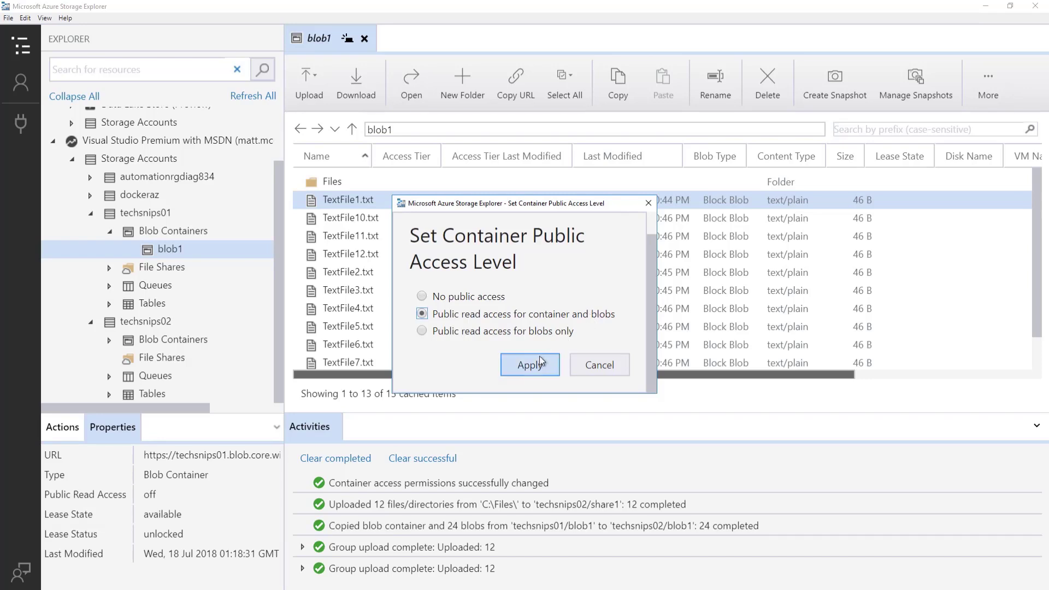
left_click(535, 369)
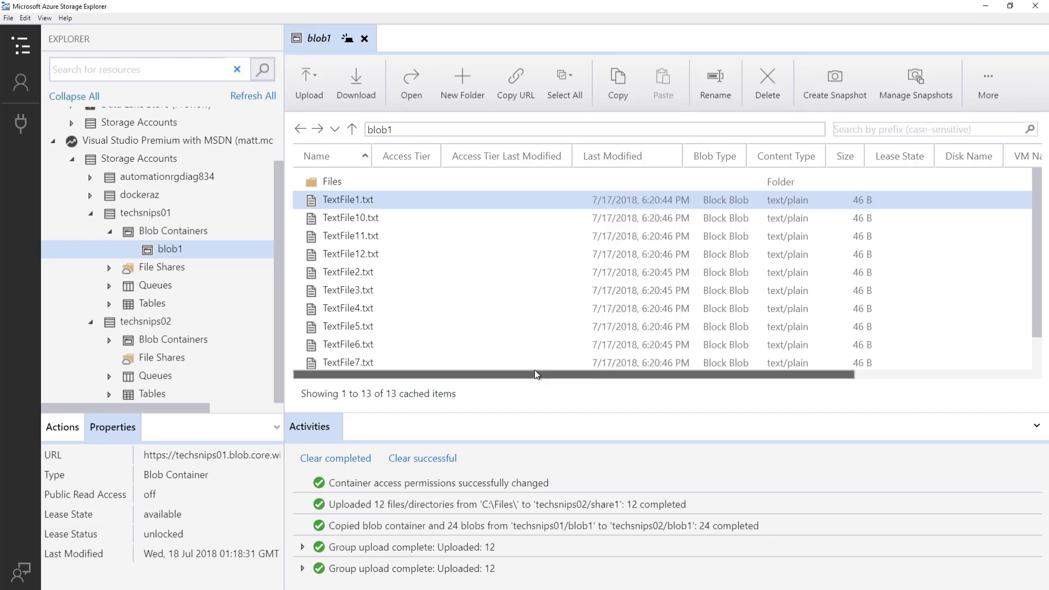
left_click(414, 205)
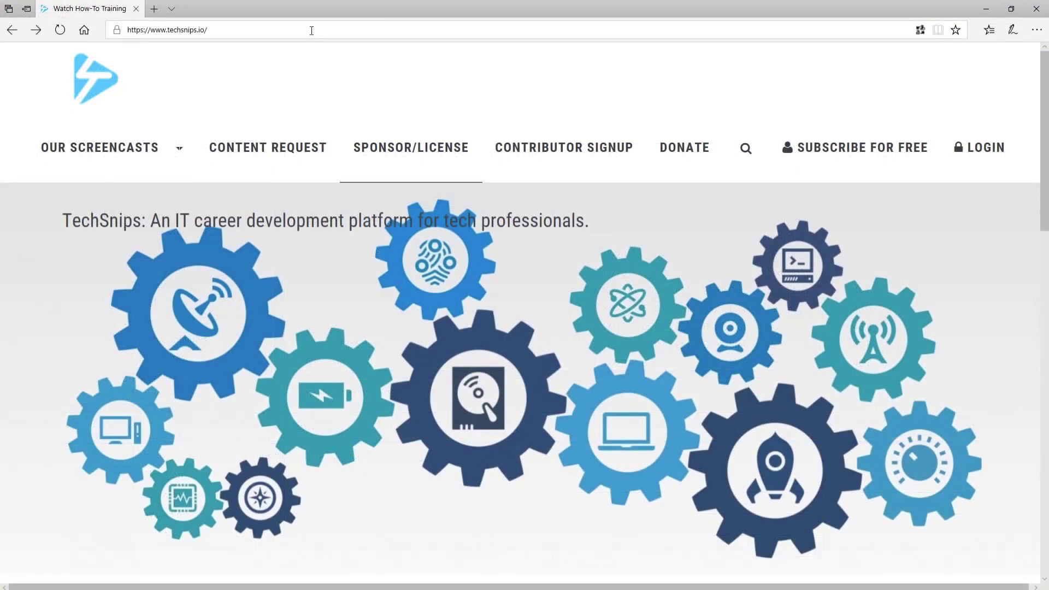
left_click(311, 30)
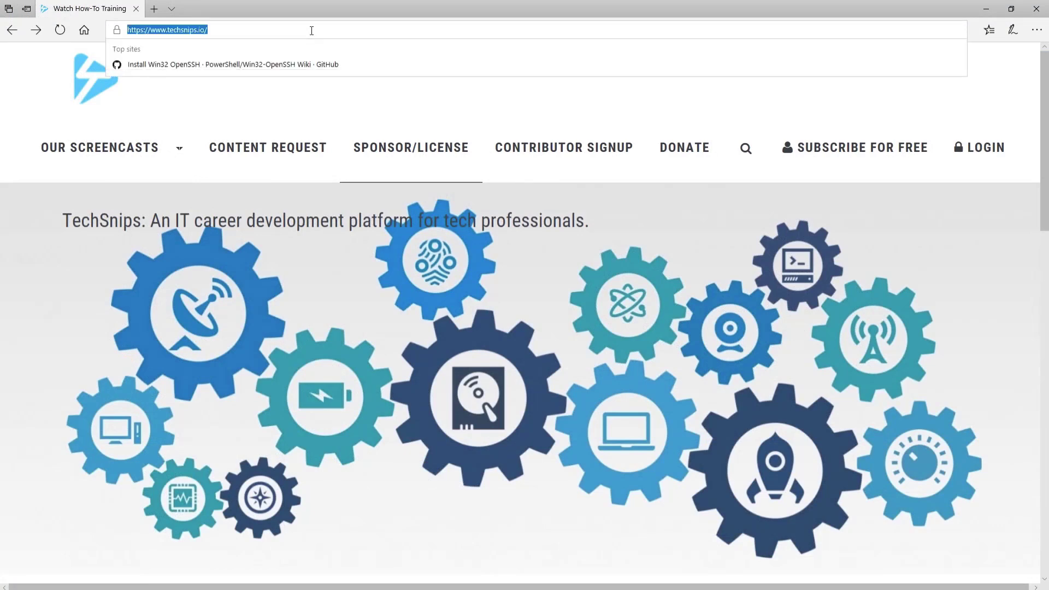
type("https://techsnips01.blob.core.windows.net/blob1/TextFile1.txt")
key("Return")
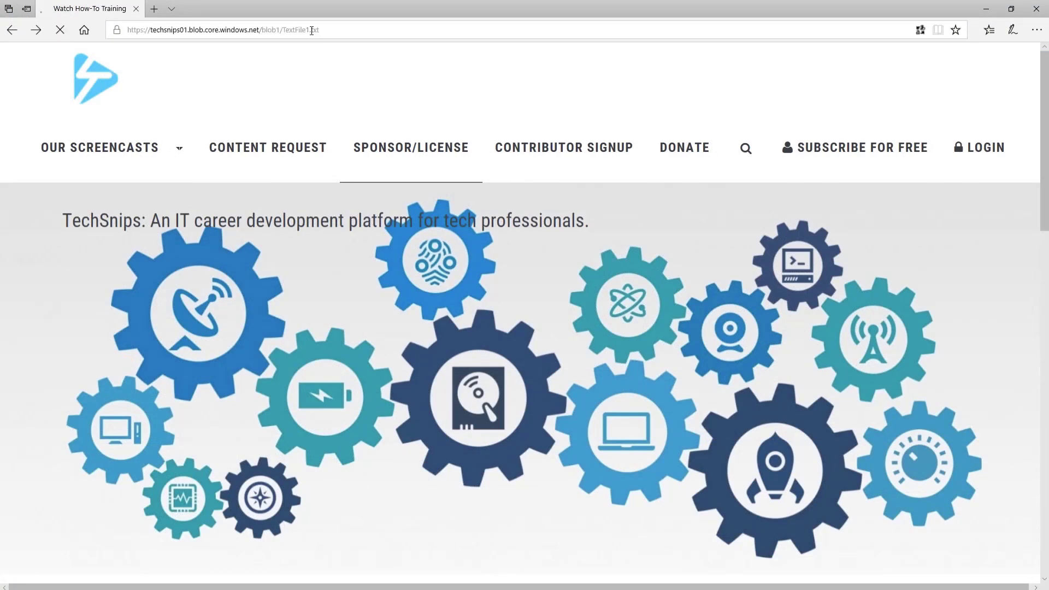